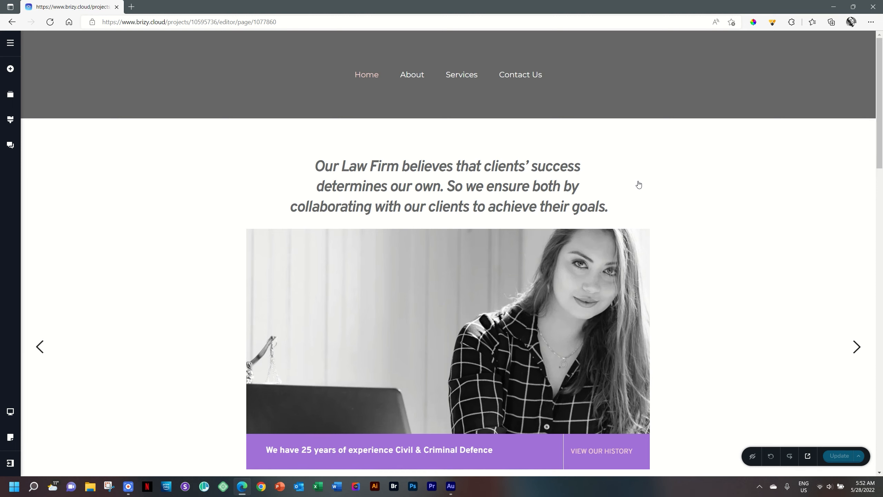
# Look through the home page's image slider and Client Testimonials slider, advancing their slides
pyautogui.scroll(-3, 881, 150)
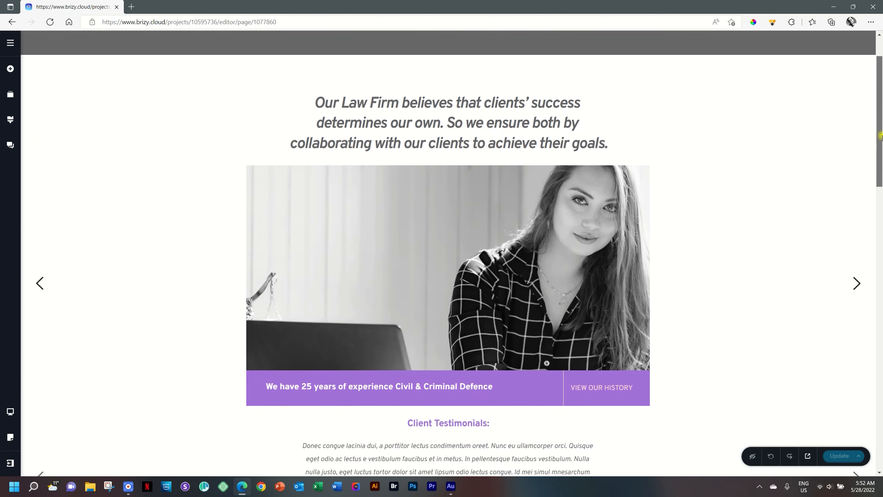
pyautogui.moveTo(881, 150); pyautogui.dragTo(882, 164)
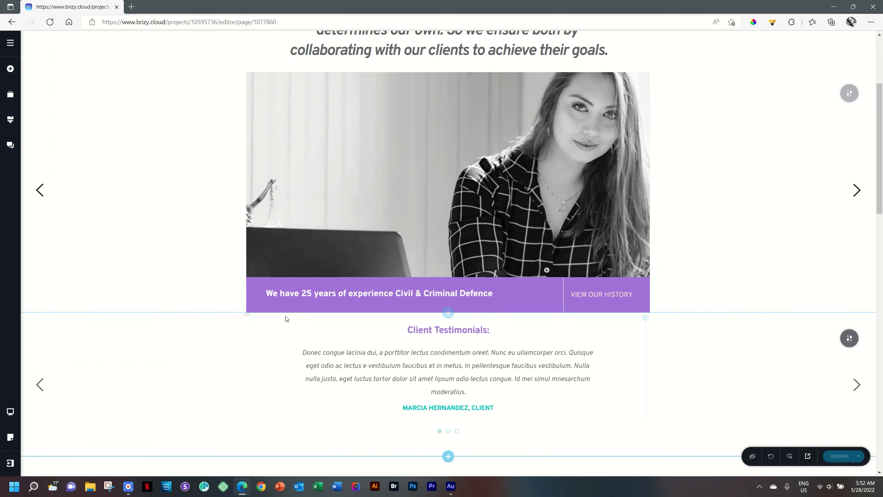
pyautogui.click(855, 191)
pyautogui.click(856, 190)
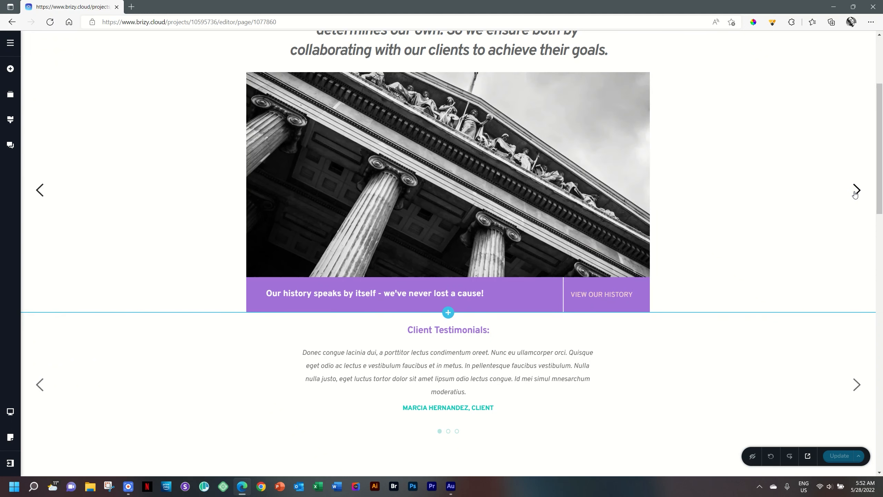
pyautogui.click(856, 190)
pyautogui.moveTo(882, 170); pyautogui.dragTo(882, 225)
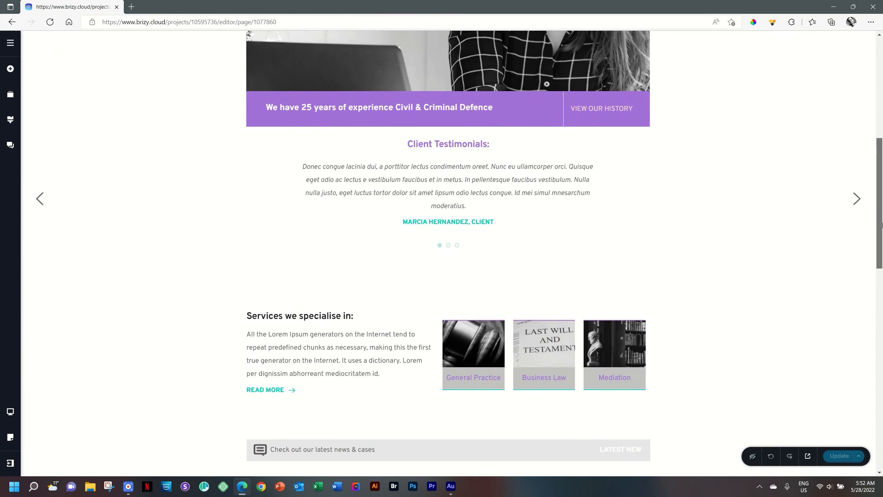
pyautogui.click(856, 200)
pyautogui.click(857, 205)
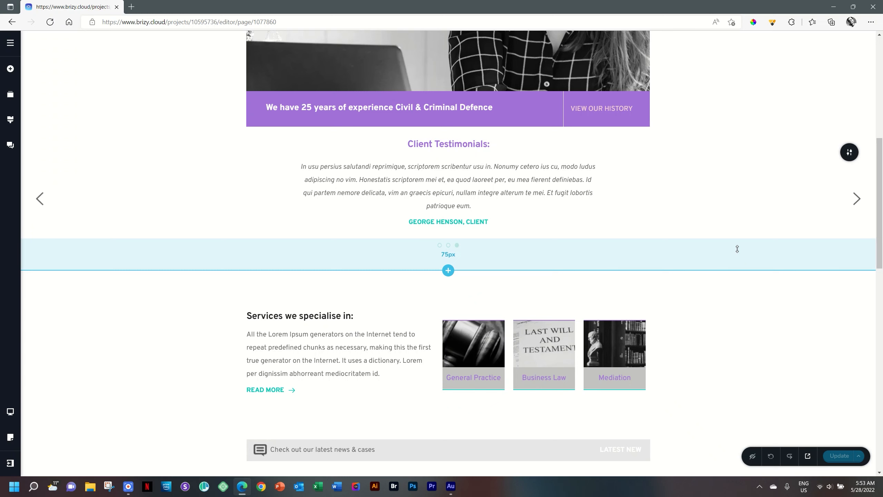
# Add a new blank block at the end of the page, below the three step cards
pyautogui.moveTo(880, 225); pyautogui.dragTo(882, 438)
pyautogui.click(448, 431)
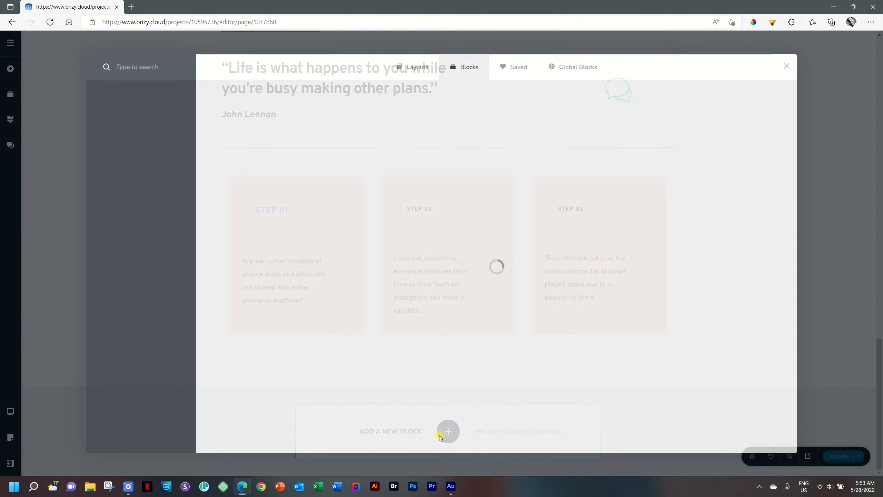
pyautogui.click(292, 134)
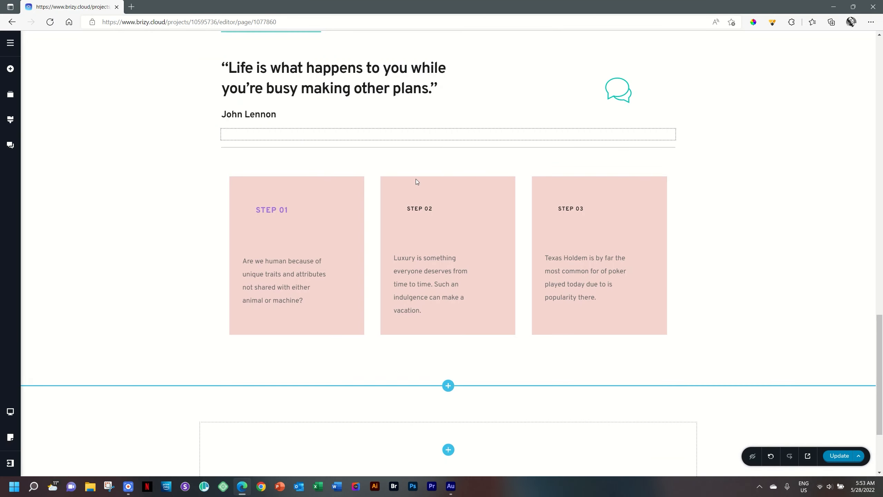
# Place an image element in the blank block with two text elements stacked beneath it
pyautogui.moveTo(882, 394); pyautogui.dragTo(882, 429)
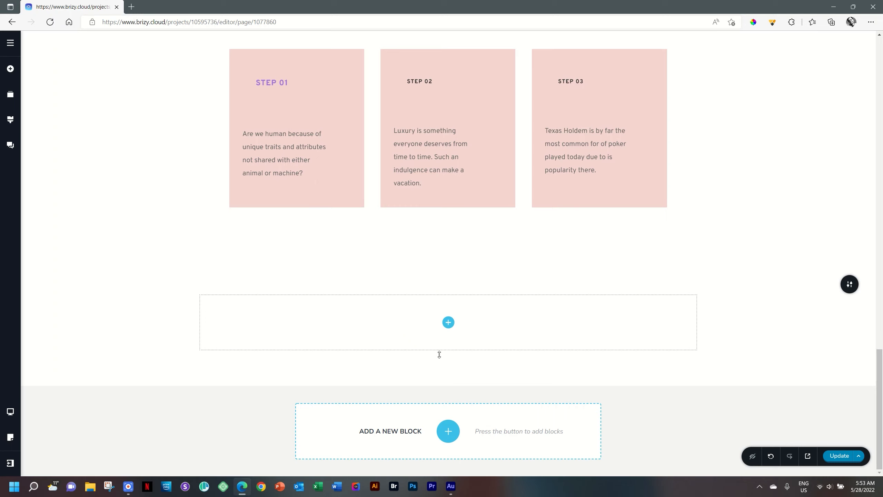
pyautogui.click(17, 75)
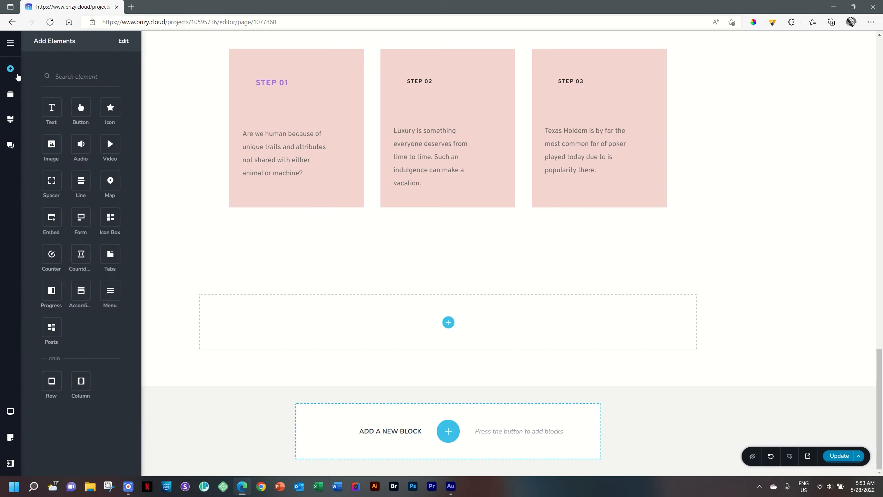
pyautogui.moveTo(51, 144); pyautogui.dragTo(406, 313)
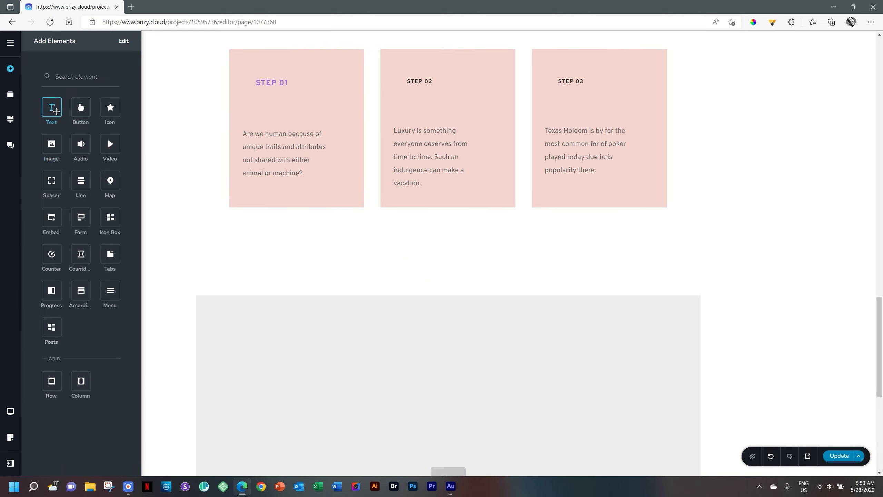
pyautogui.scroll(-10, 367, 207)
pyautogui.moveTo(52, 107); pyautogui.dragTo(386, 349)
pyautogui.moveTo(52, 107); pyautogui.dragTo(329, 367)
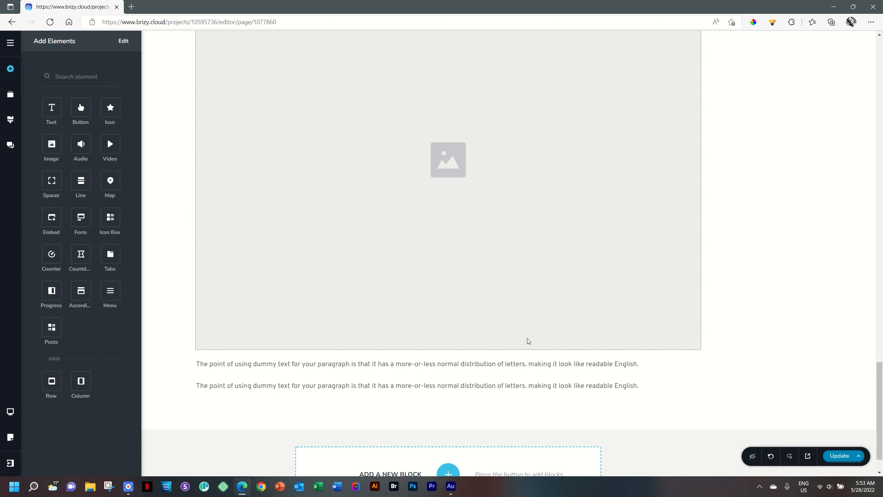
pyautogui.click(817, 189)
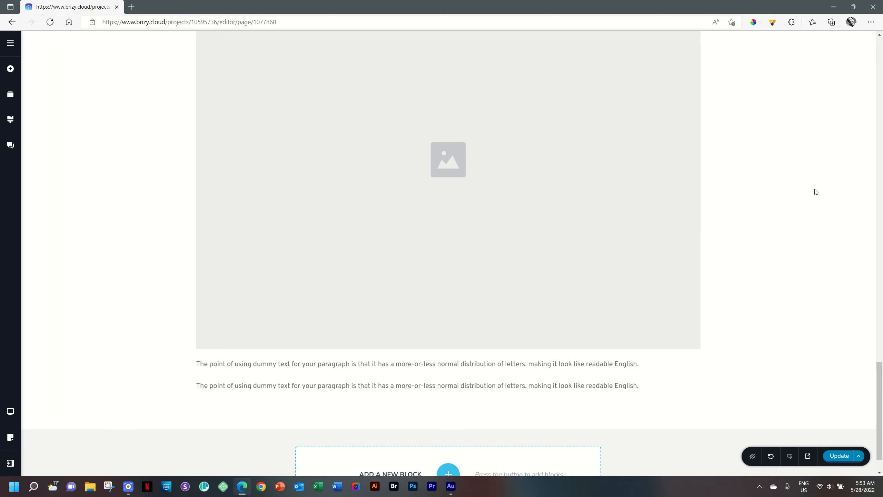
# Fill the image placeholder with the picture "Flowershop _ 11 _ Testimonial" from the S - Flowershop folder
pyautogui.click(518, 109)
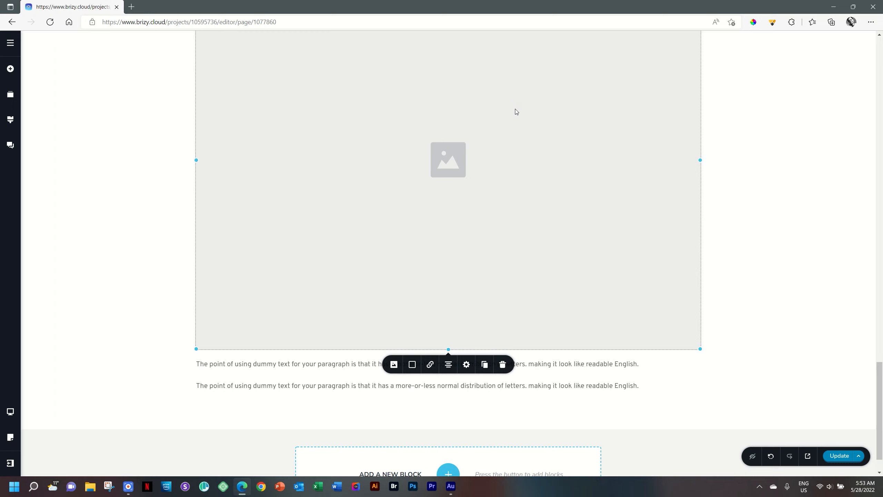
pyautogui.click(394, 365)
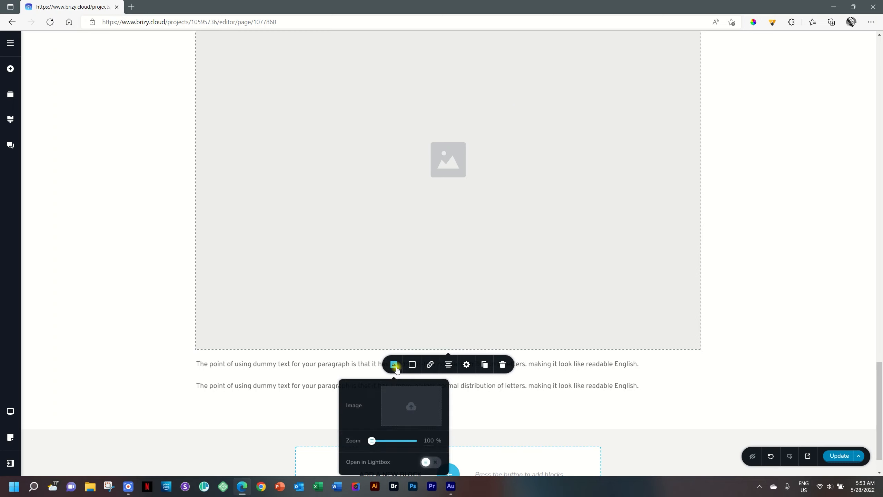
pyautogui.click(413, 410)
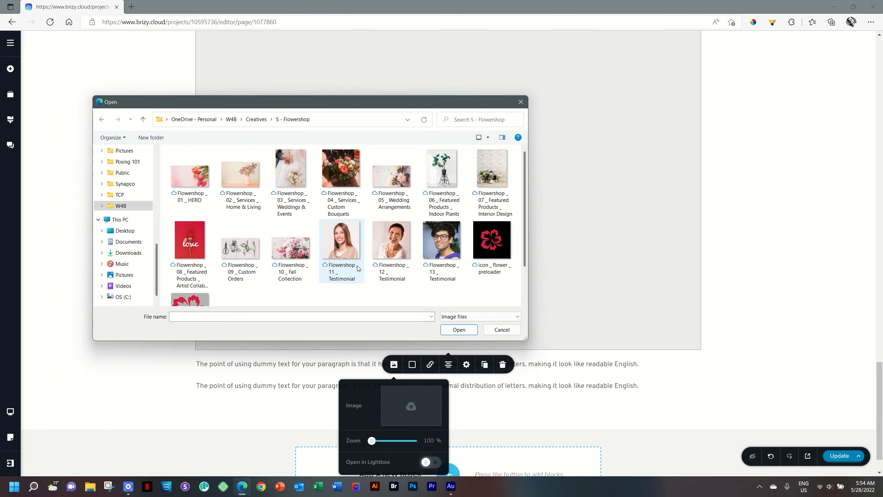
pyautogui.click(346, 247)
pyautogui.click(451, 333)
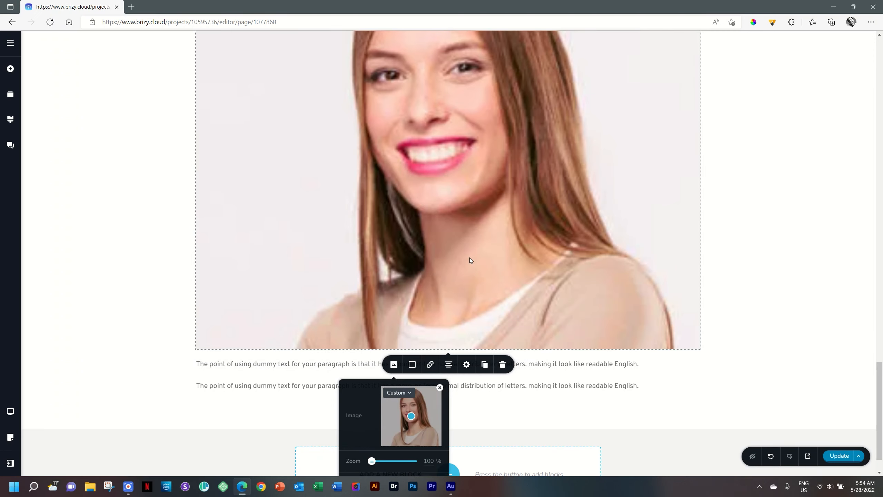
# Shrink the testimonial photo proportionally to about 17% width and open its size settings
pyautogui.click(467, 161)
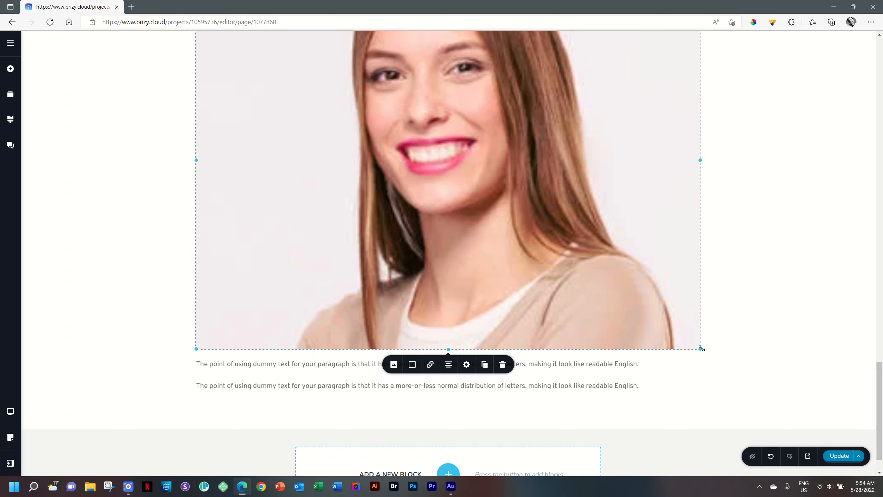
pyautogui.moveTo(698, 348); pyautogui.dragTo(488, 212)
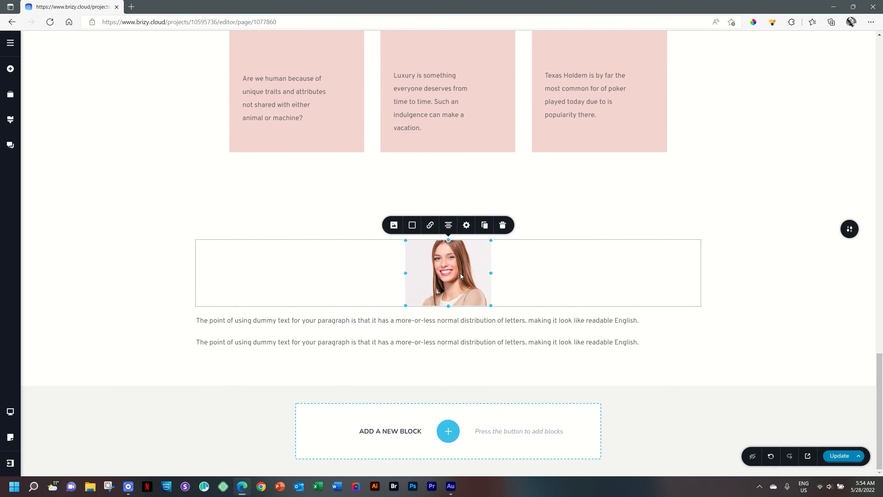
pyautogui.click(466, 225)
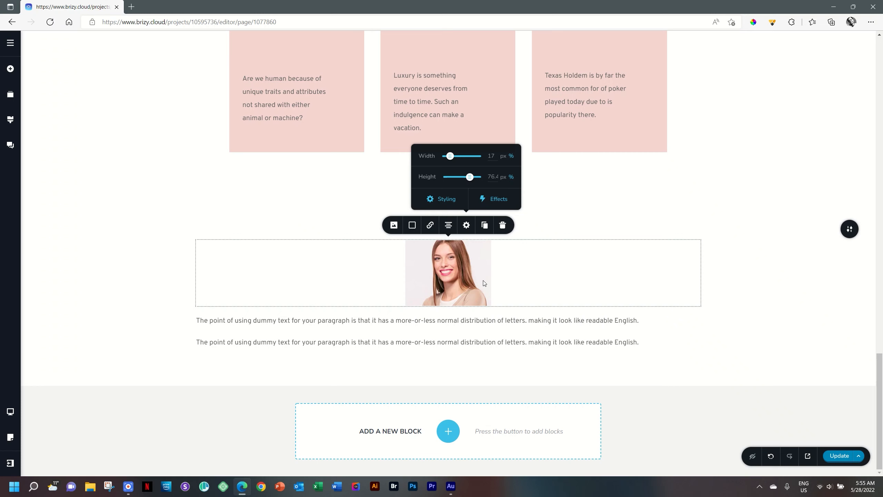
# Center-align the first text paragraph beneath the testimonial photo
pyautogui.tripleClick(437, 322)
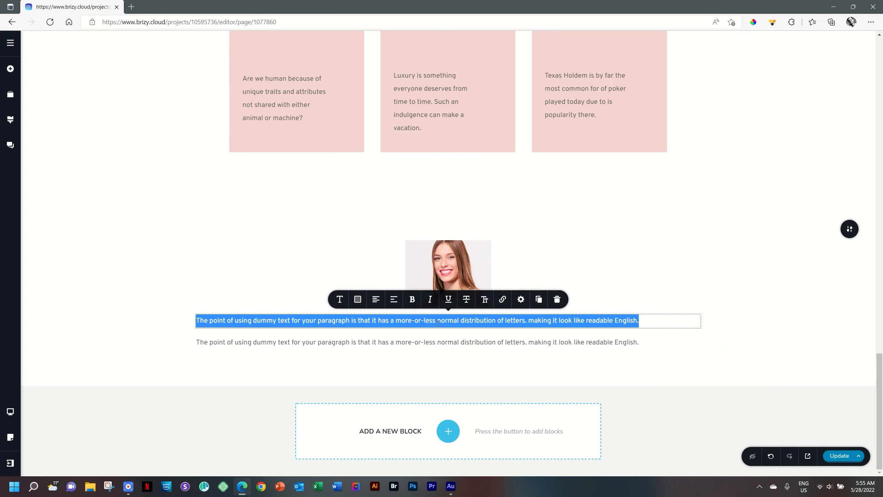
pyautogui.click(374, 303)
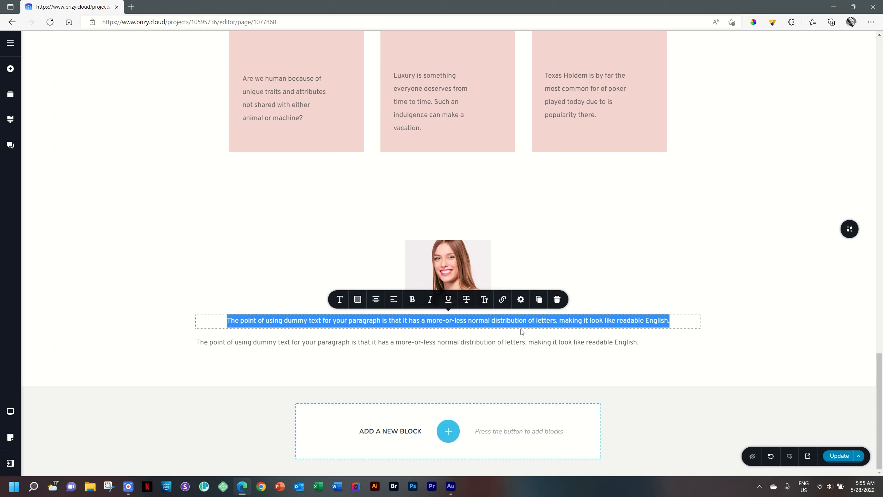
pyautogui.click(634, 325)
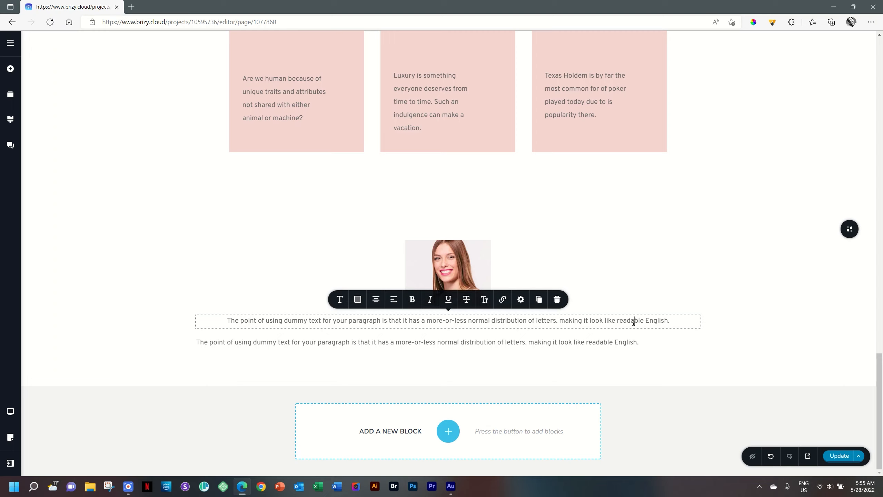
# Open loremipsum.io in a new browser tab and find its lorem ipsum generator
pyautogui.click(134, 8)
pyautogui.write('lorem')
pyautogui.press('Return')
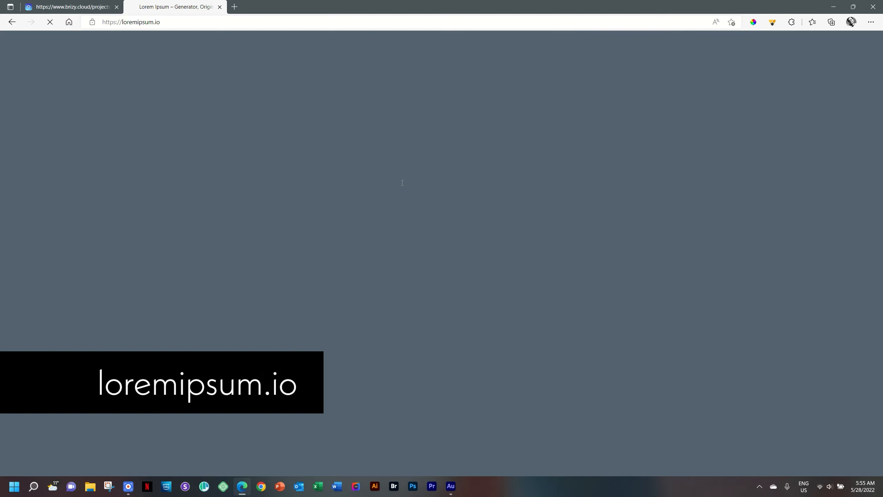
pyautogui.scroll(-6, 400, 160)
pyautogui.scroll(5, 400, 156)
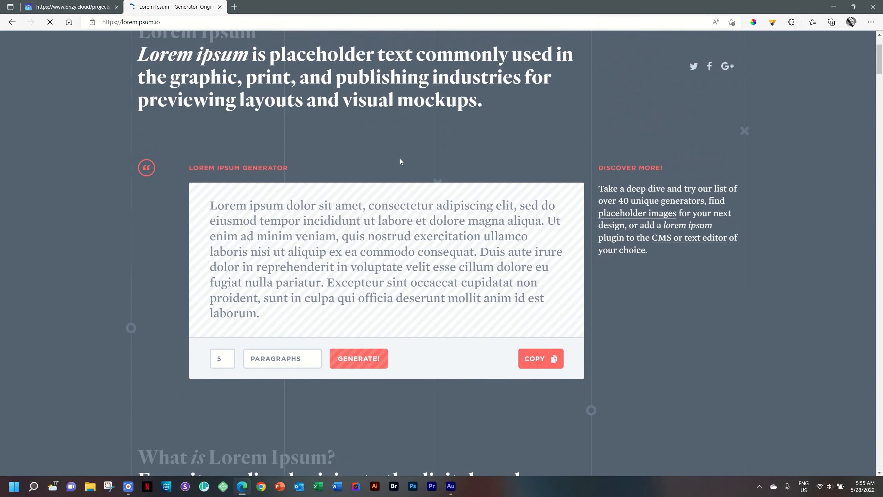
# Copy the generator's sample text from "Duis aute irure" through "laborum."
pyautogui.moveTo(479, 264); pyautogui.dragTo(260, 329)
pyautogui.hotkey('ctrl', 'c')
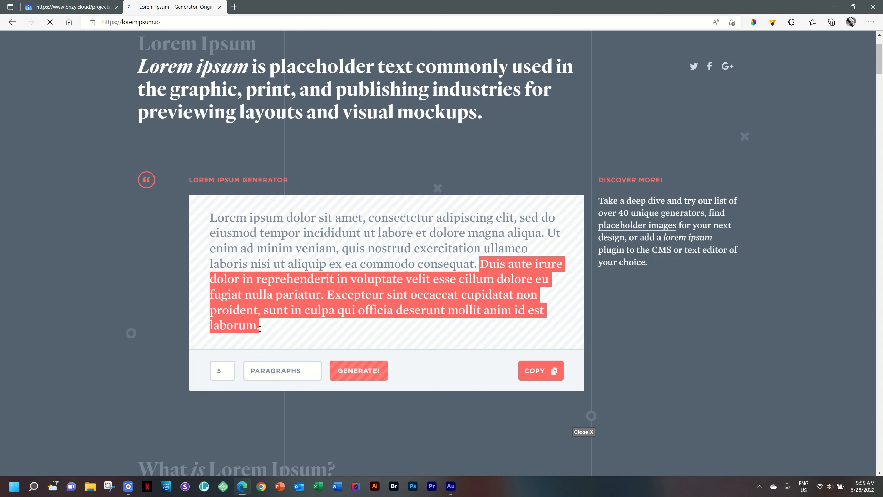
pyautogui.rightClick(315, 296)
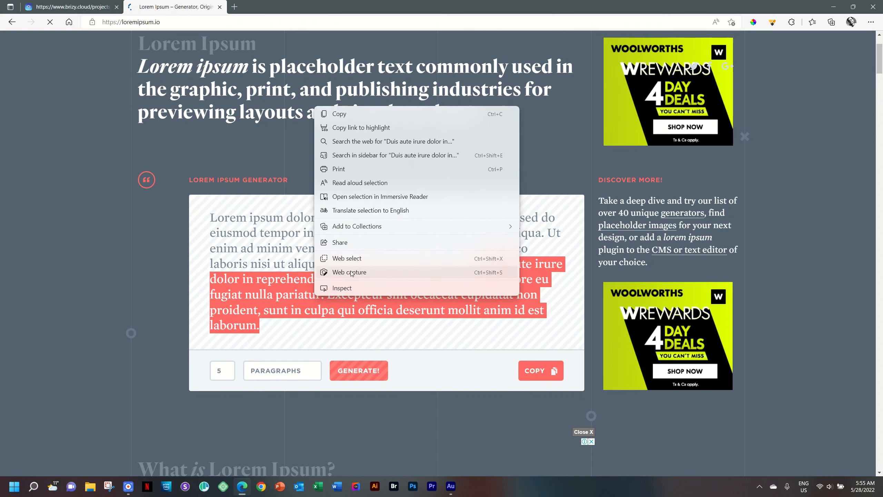
pyautogui.click(350, 115)
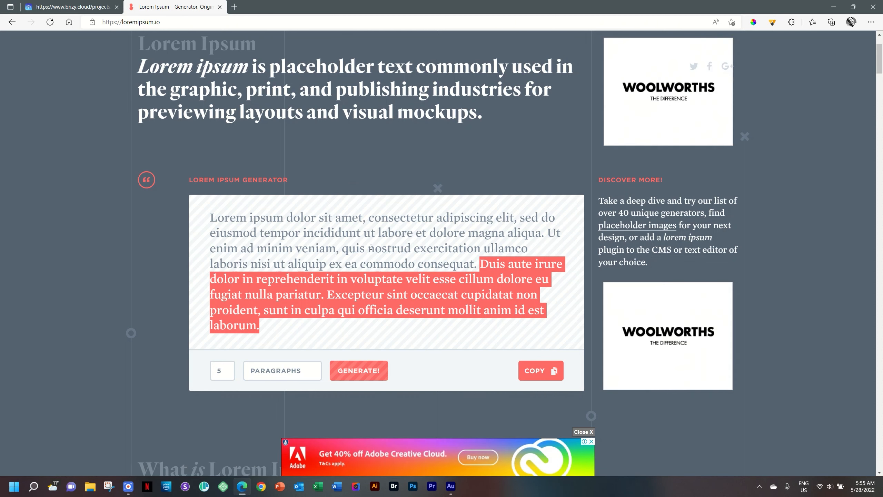
# Back in the Brizy editor, replace the centered paragraph under the photo with the copied lorem ipsum text
pyautogui.click(99, 6)
pyautogui.tripleClick(354, 322)
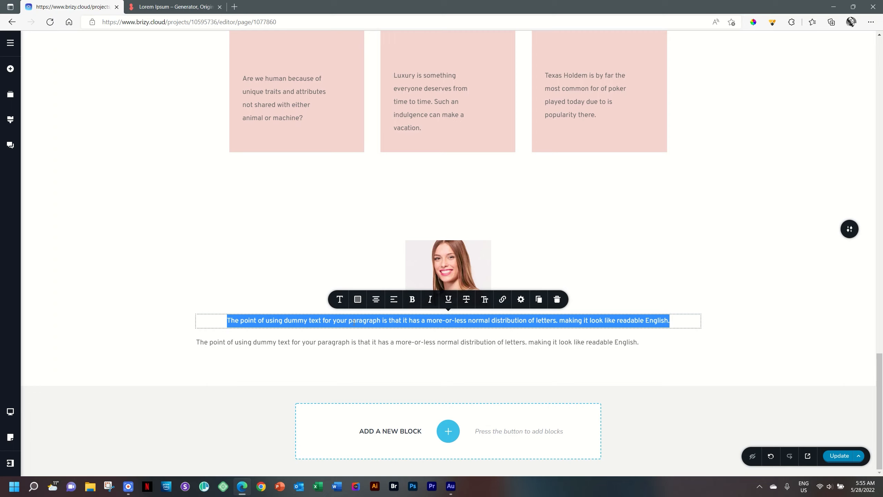
pyautogui.hotkey('ctrl', 'v')
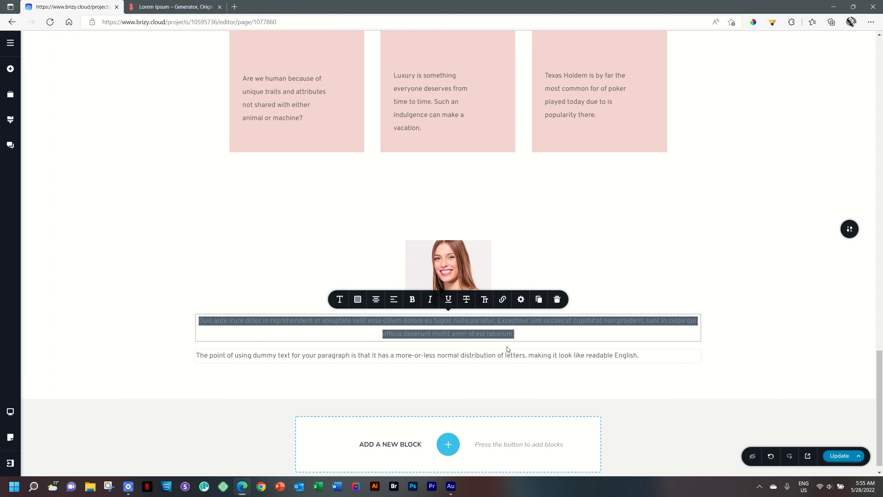
pyautogui.hotkey('ctrl', 'Tab')
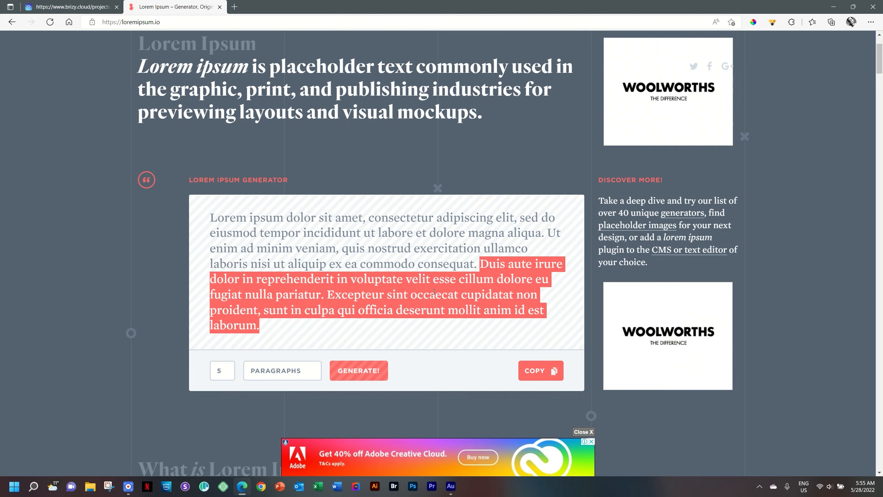
pyautogui.hotkey('ctrl', 'Tab')
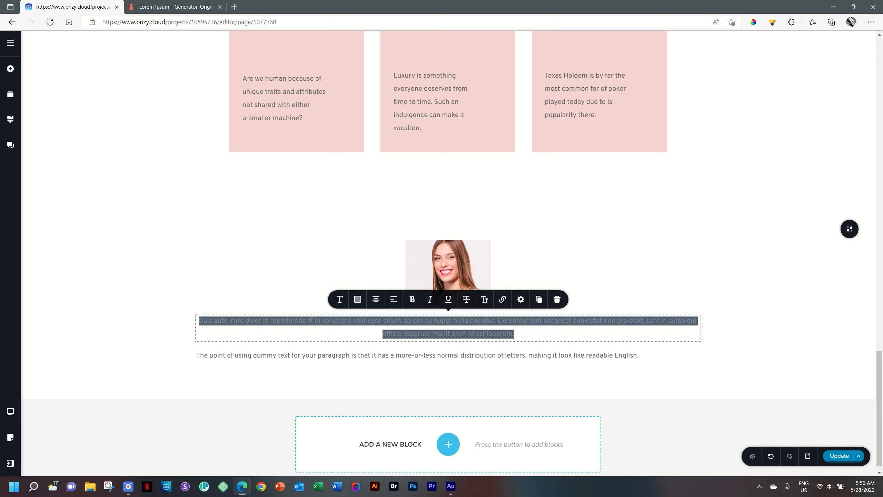
# Apply the Paragraph typography style to the pasted text under the photo
pyautogui.click(339, 299)
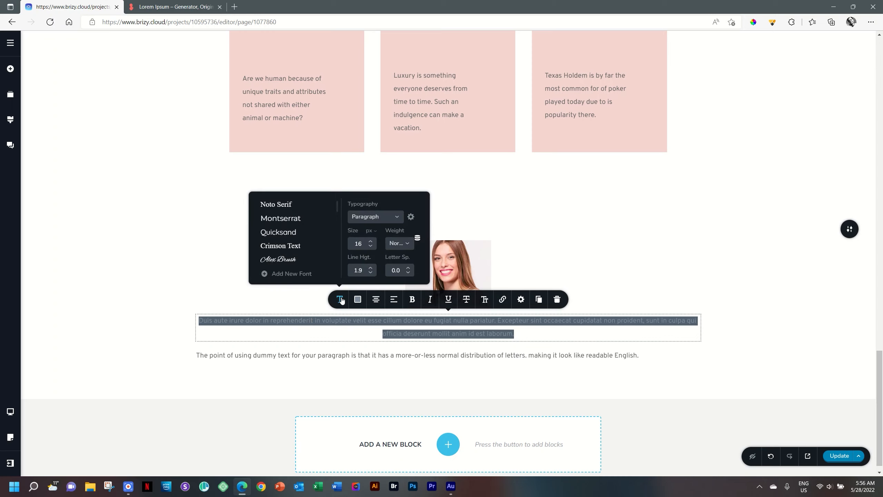
pyautogui.click(373, 218)
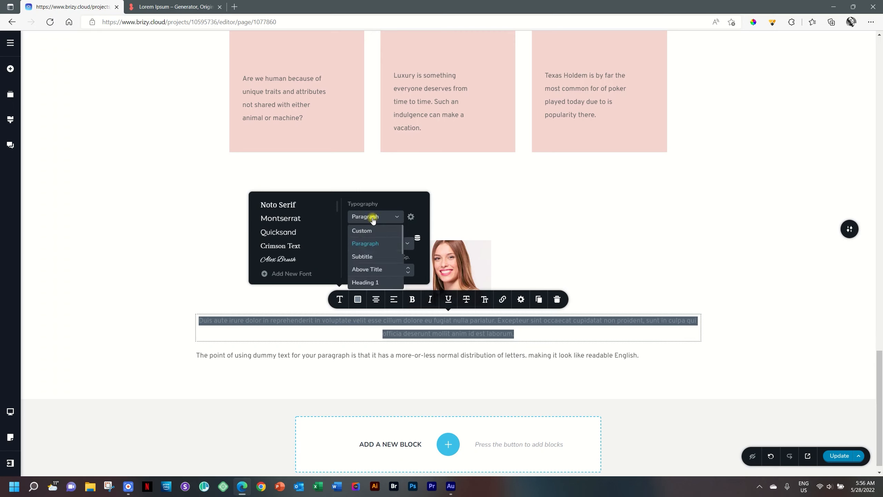
pyautogui.click(365, 244)
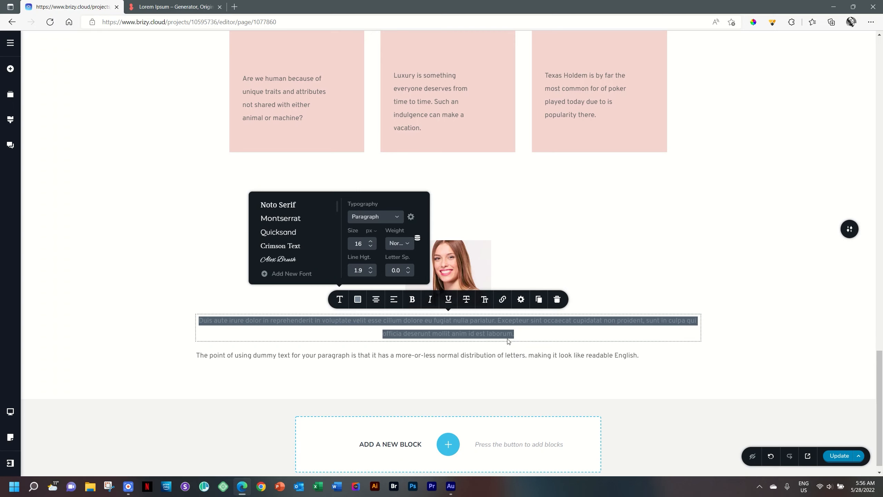
pyautogui.click(545, 337)
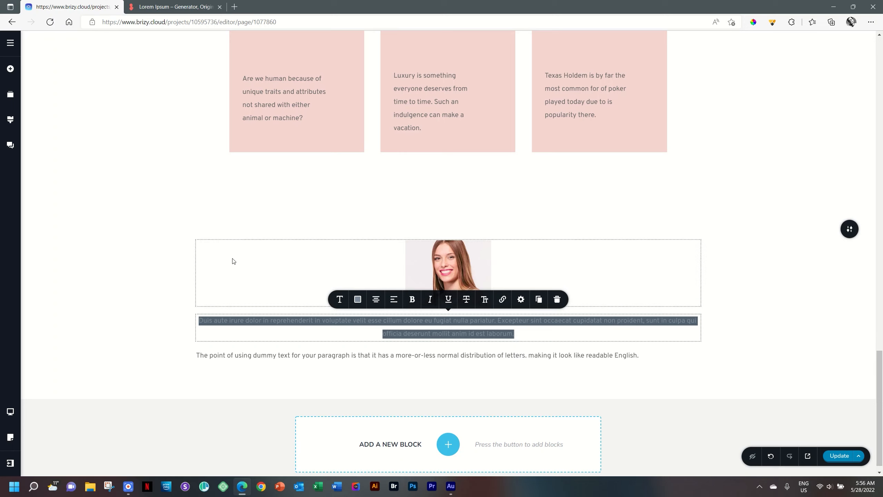
# Open Notepad, paste the lorem ipsum text into the empty document, and copy it all back as plain text
pyautogui.click(47, 486)
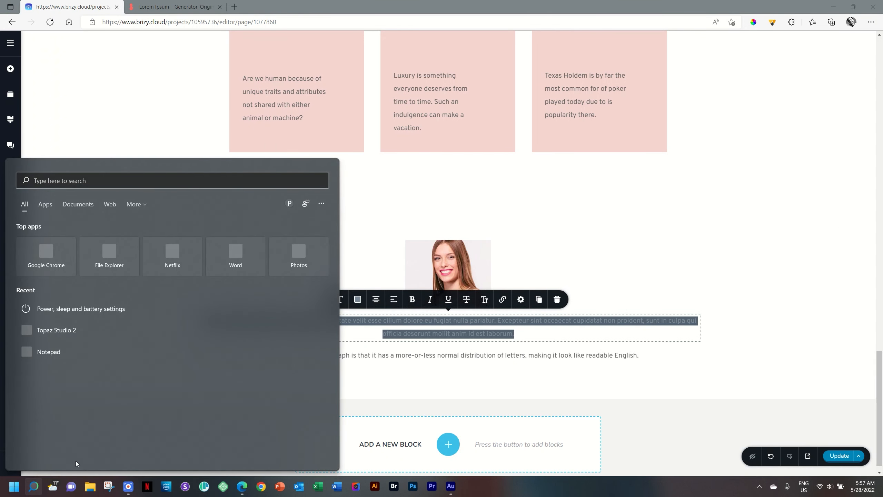
pyautogui.write('notep')
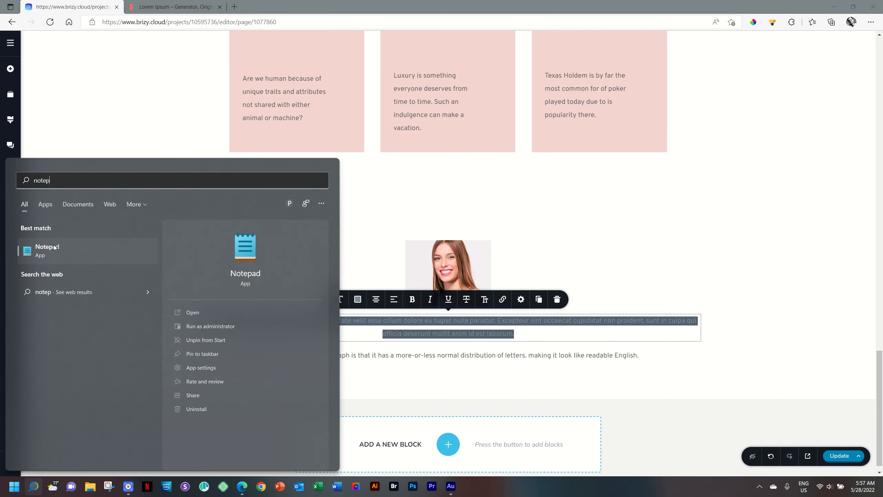
pyautogui.press('Return')
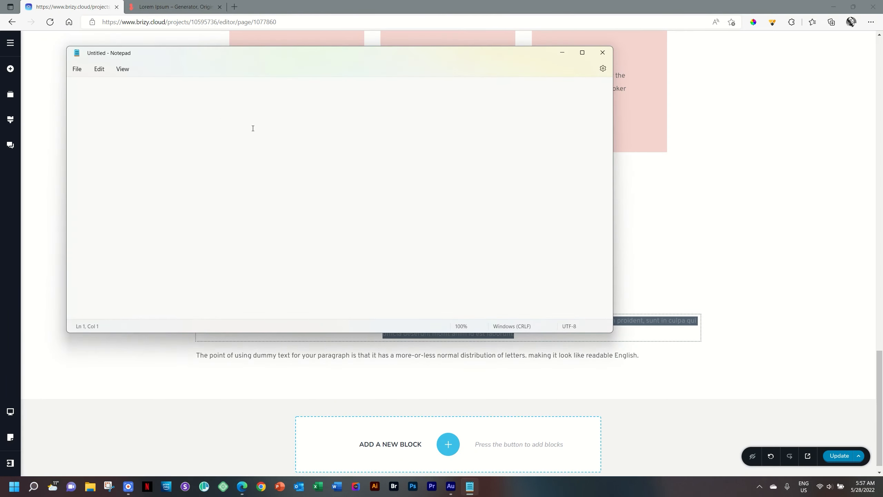
pyautogui.write('Duis aute irure dolor in reprehenderit in voluptate velit esse cillum dolore eu fugiat nulla pariatur. Excepteur sint occaecat cupidatat non proident, sunt in culpa qui officia deserunt mollit anim id est laborum.')
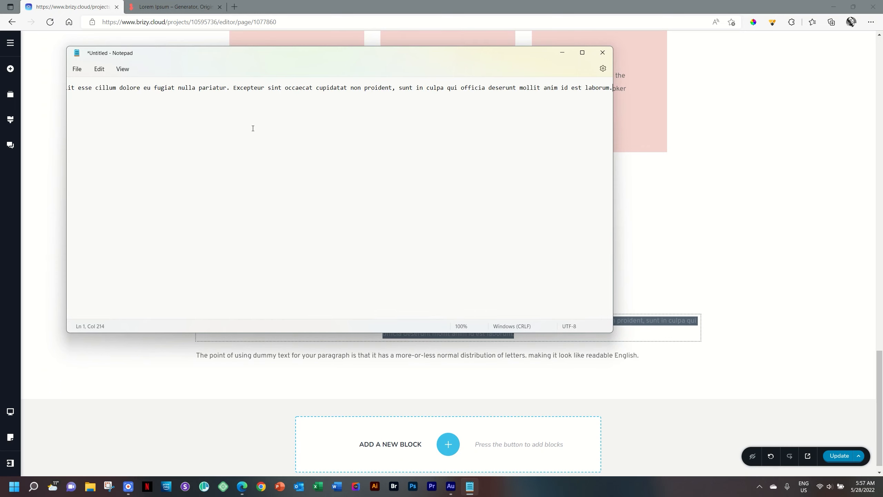
pyautogui.hotkey('ctrl', 'a')
pyautogui.hotkey('ctrl', 'c')
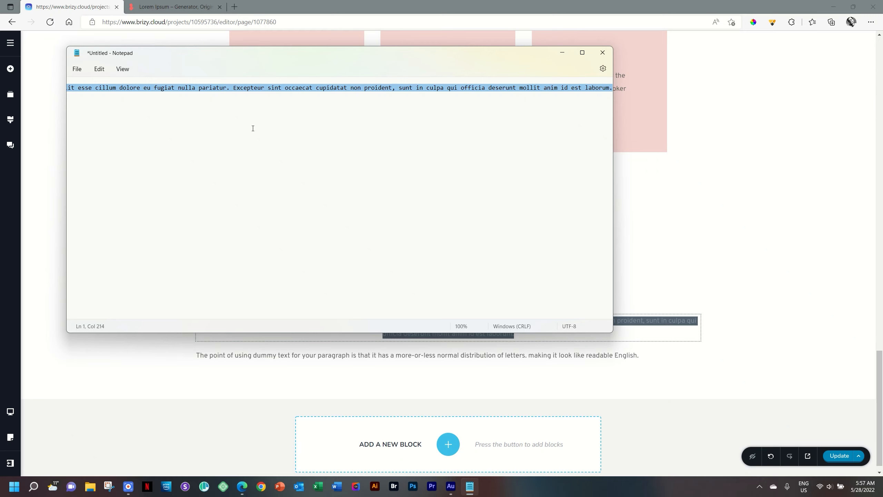
# Back in the Brizy editor, delete the lorem ipsum text under the photo and add a new text element in its place
pyautogui.hotkey('alt', 'Tab')
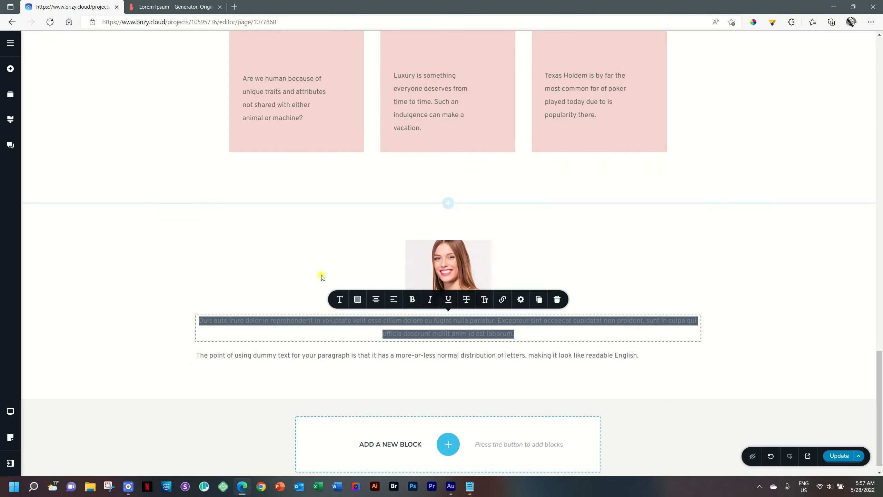
pyautogui.click(558, 300)
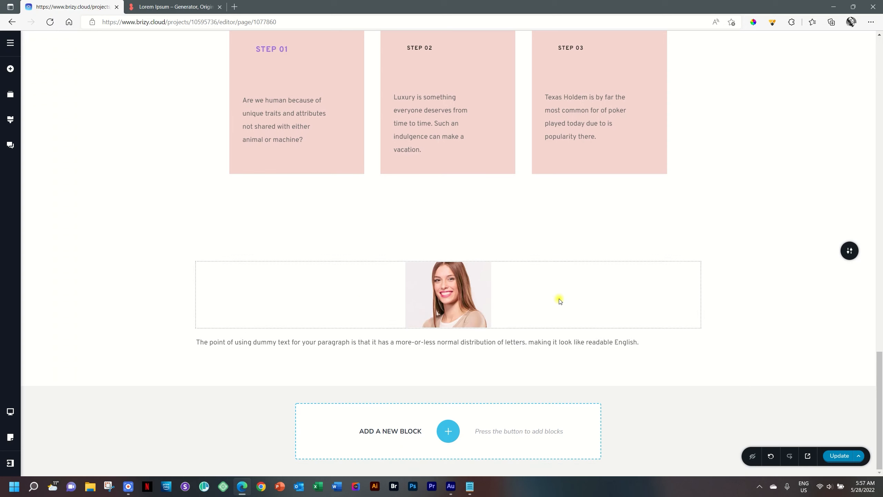
pyautogui.click(10, 69)
pyautogui.moveTo(51, 107); pyautogui.dragTo(412, 377)
pyautogui.click(742, 355)
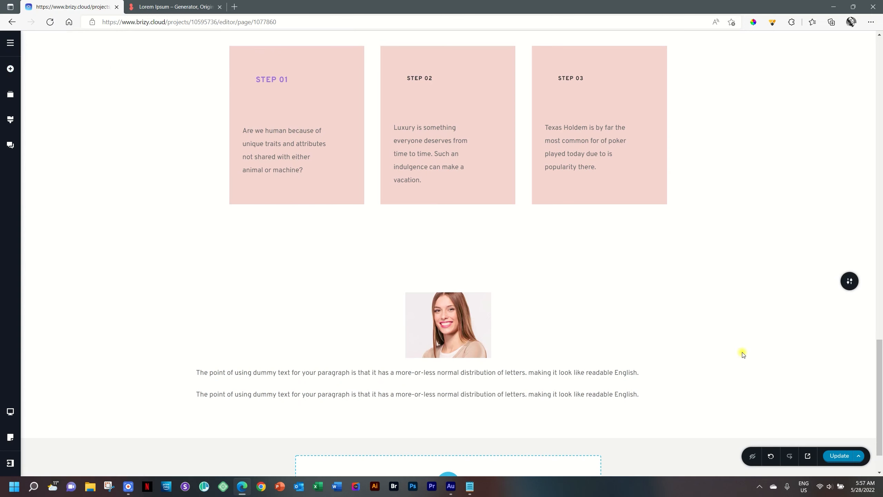
pyautogui.scroll(-1, 742, 355)
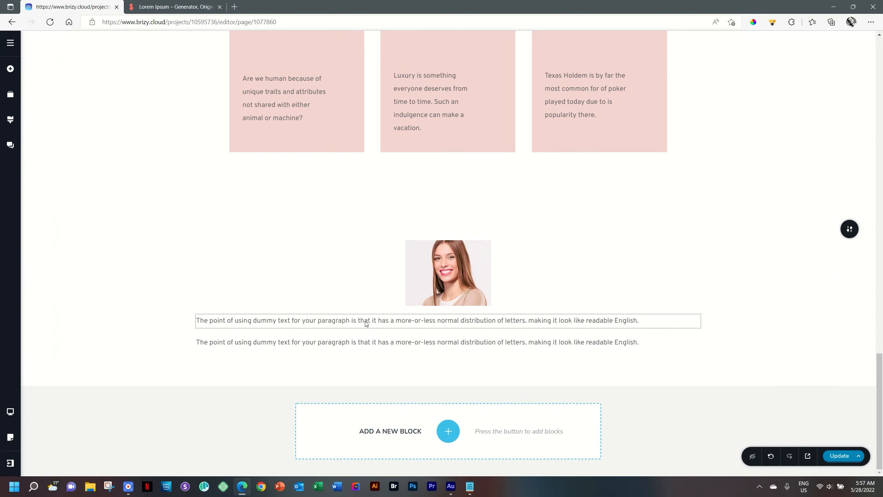
# Replace the new text element's placeholder with the copied plain lorem ipsum text and center it
pyautogui.tripleClick(366, 322)
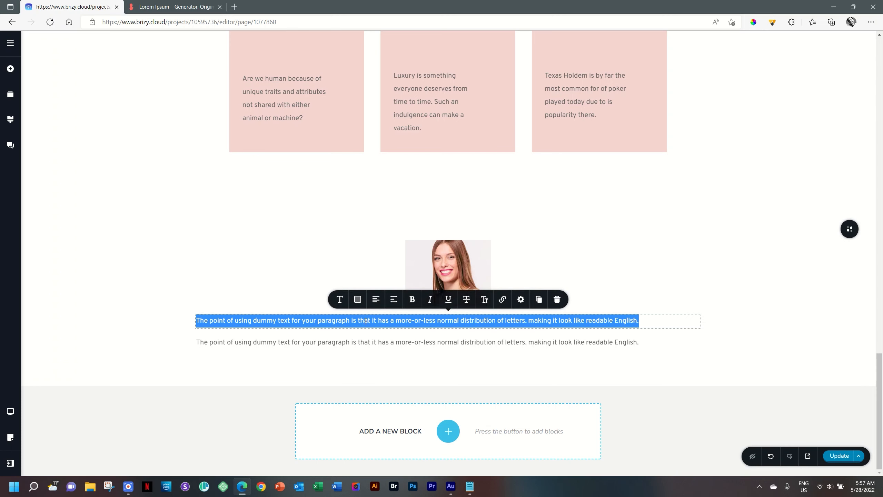
pyautogui.hotkey('ctrl', 'v')
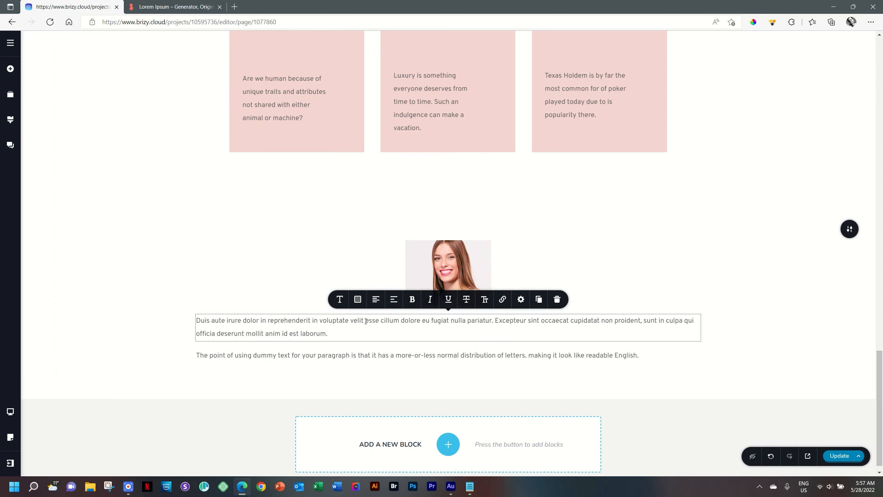
pyautogui.click(376, 299)
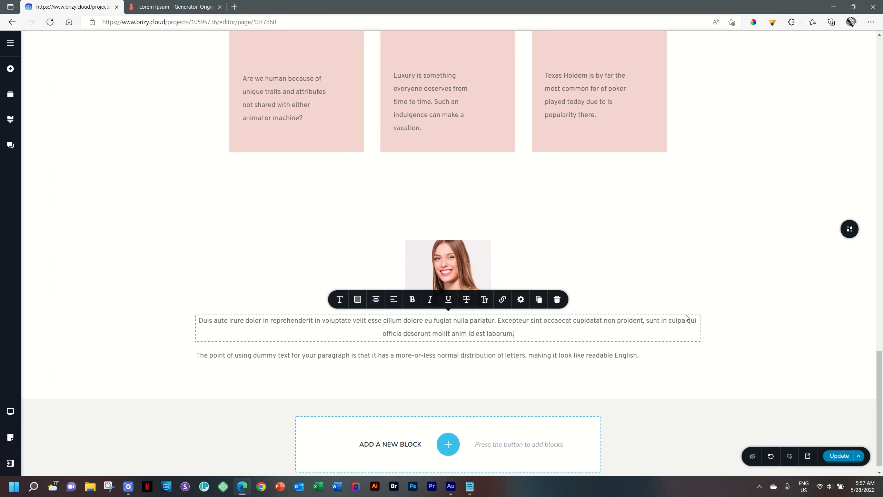
# Set the lorem ipsum text's right and left padding to 15% each
pyautogui.click(522, 301)
pyautogui.click(496, 275)
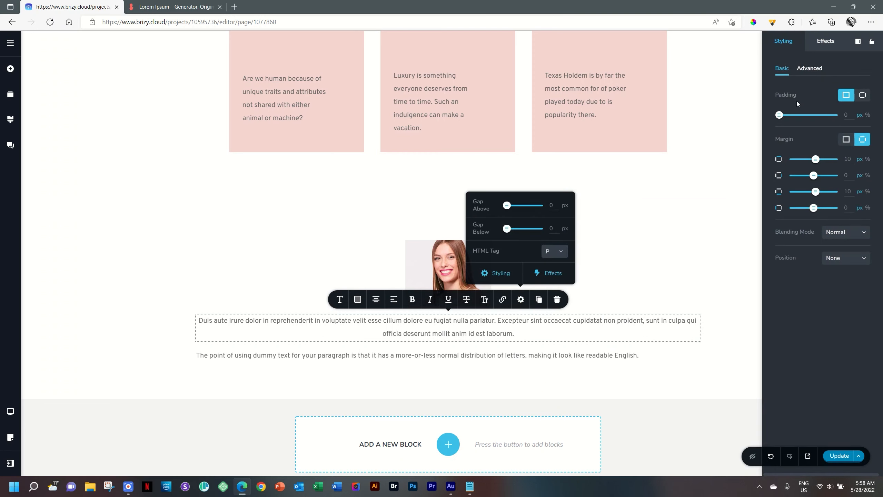
pyautogui.click(863, 95)
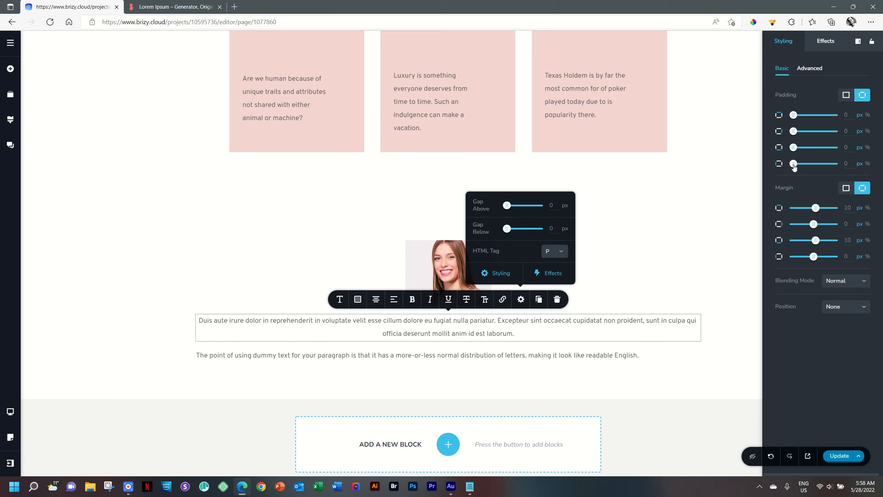
pyautogui.click(867, 132)
pyautogui.click(841, 131)
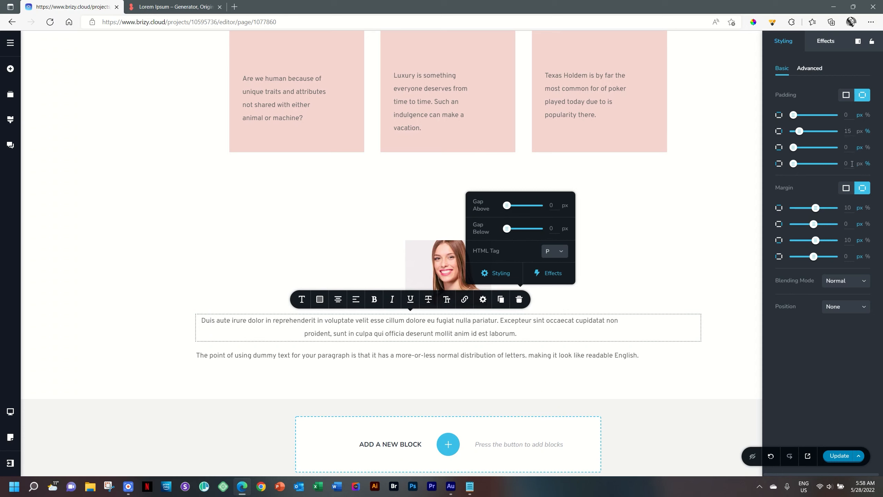
pyautogui.click(834, 163)
pyautogui.write('15')
pyautogui.click(678, 273)
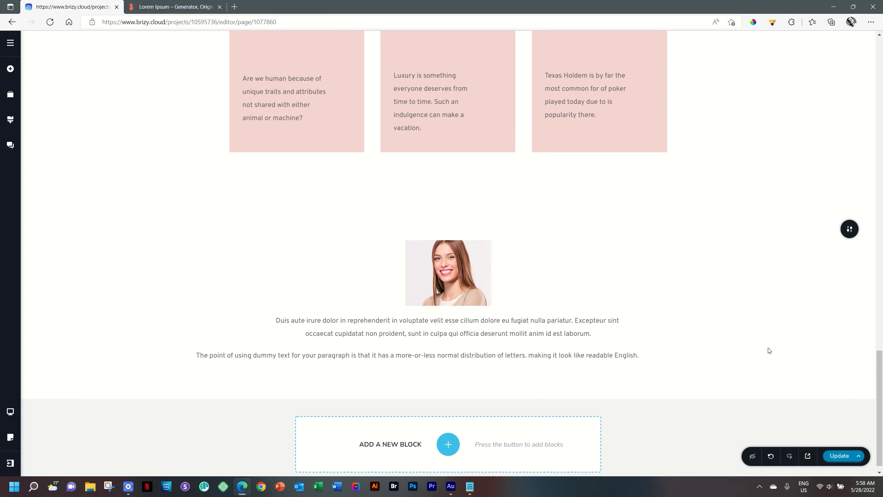
# Replace the remaining placeholder paragraph with the client's full name and give it a darker text color
pyautogui.doubleClick(515, 355)
pyautogui.click(515, 355)
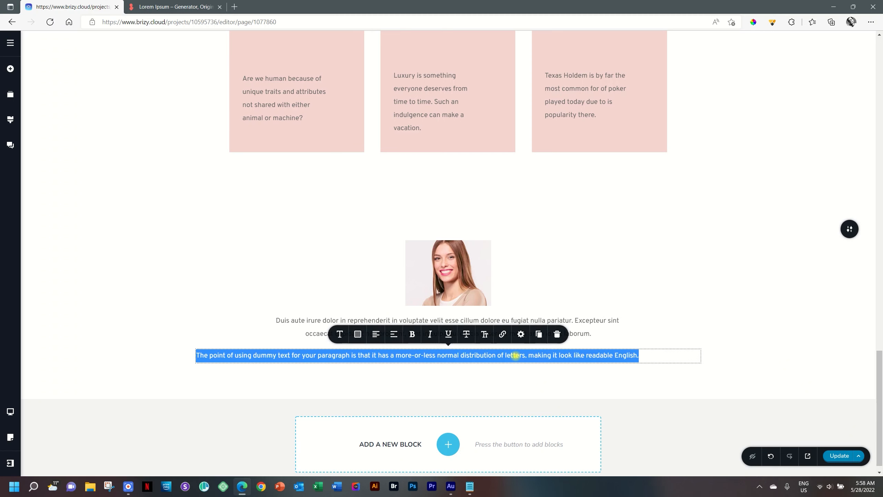
pyautogui.write('Sama')
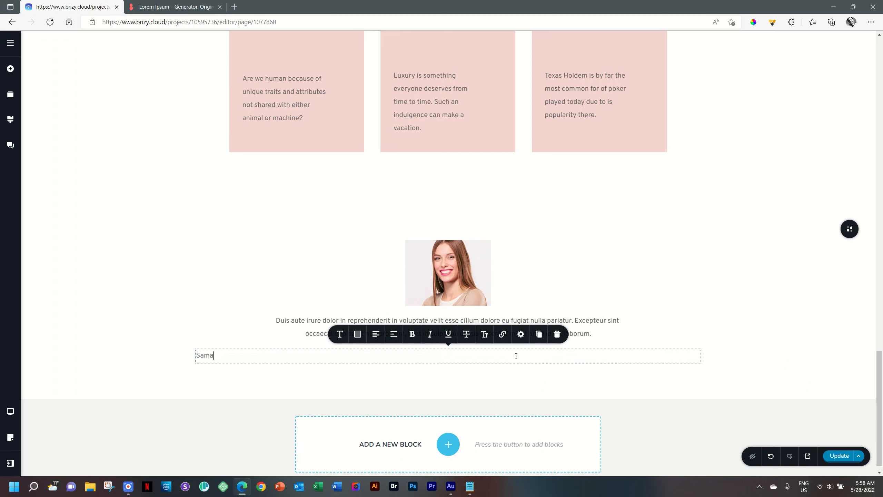
pyautogui.write('ntha Davies')
pyautogui.click(358, 333)
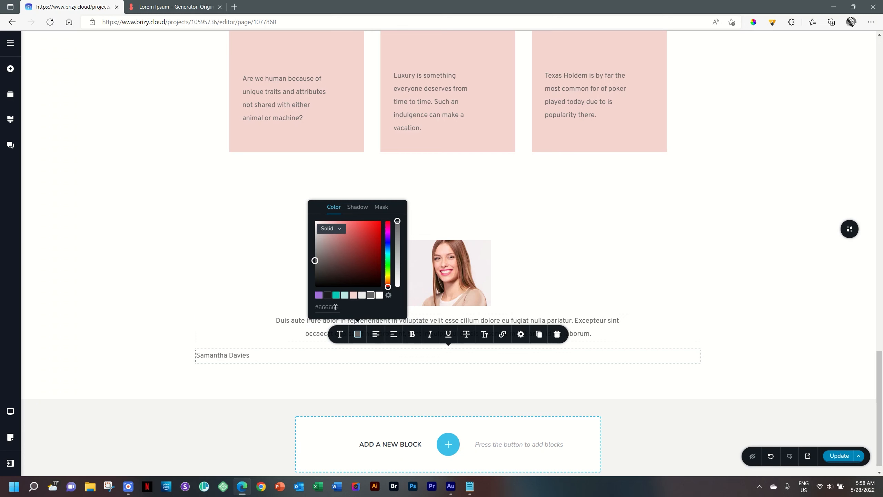
# Set the client name's font weight to Bold and center it under the testimonial text
pyautogui.click(339, 334)
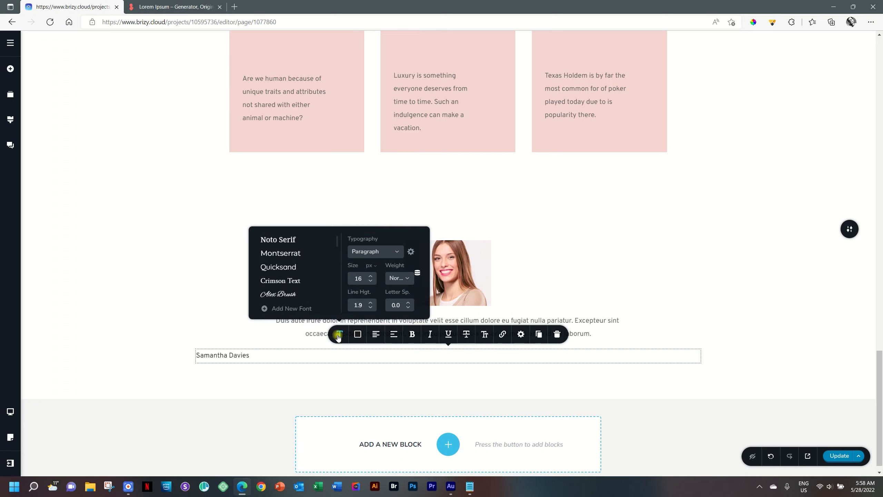
pyautogui.click(396, 277)
pyautogui.scroll(-2, 401, 333)
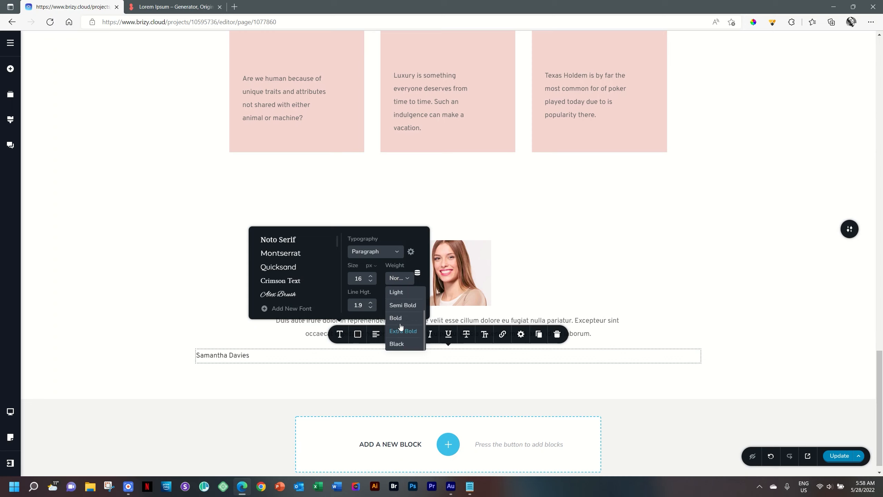
pyautogui.click(401, 319)
pyautogui.click(375, 334)
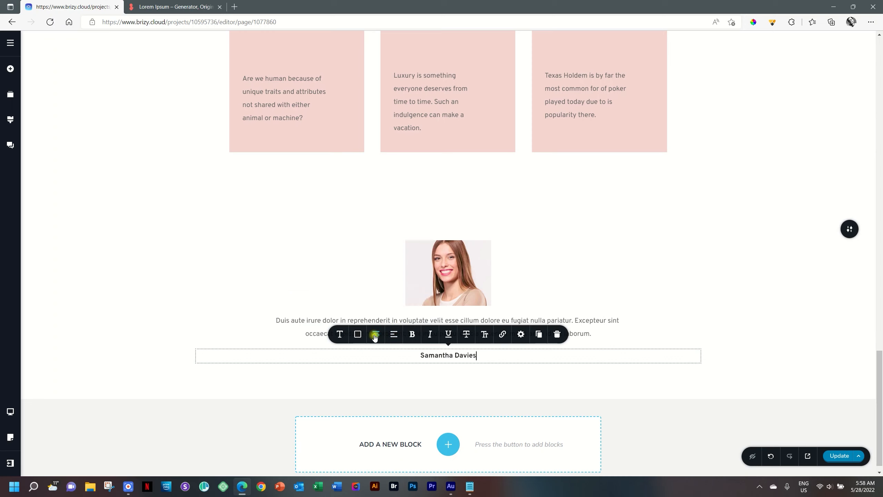
pyautogui.click(823, 324)
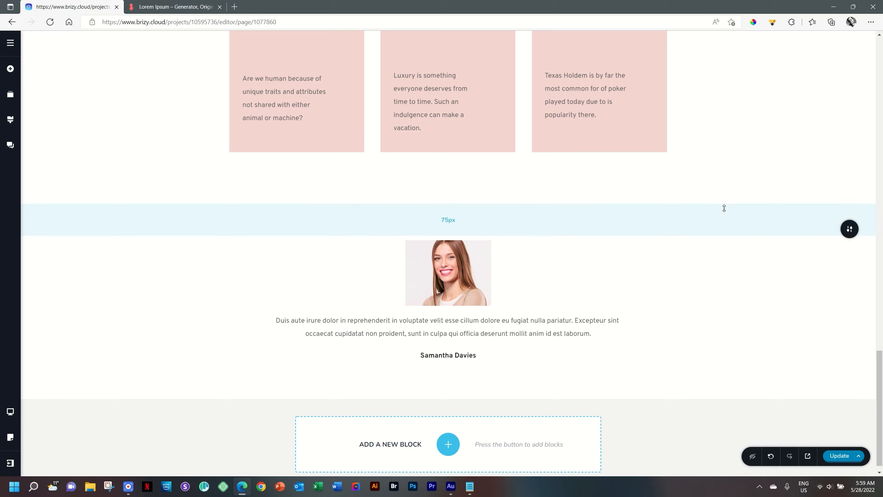
# Increase the testimonial block's top and bottom padding to about 100 px each
pyautogui.moveTo(724, 209); pyautogui.dragTo(723, 217)
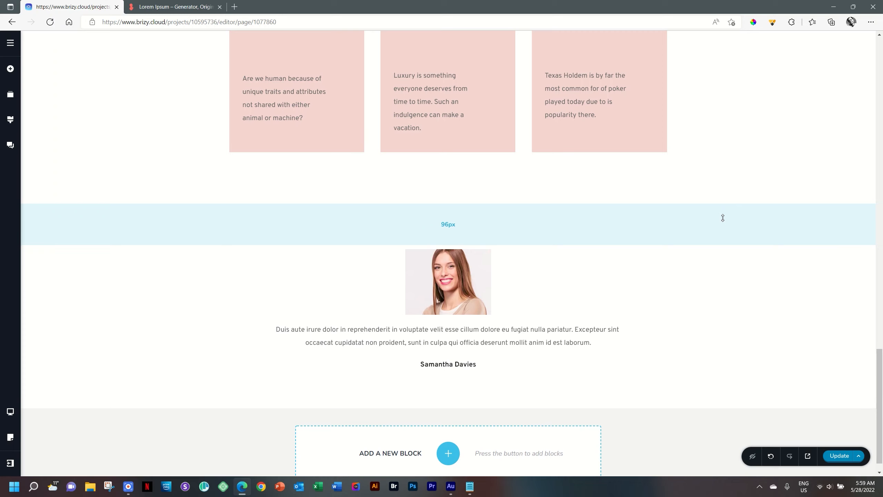
pyautogui.moveTo(722, 217); pyautogui.dragTo(722, 219)
pyautogui.moveTo(709, 383); pyautogui.dragTo(710, 395)
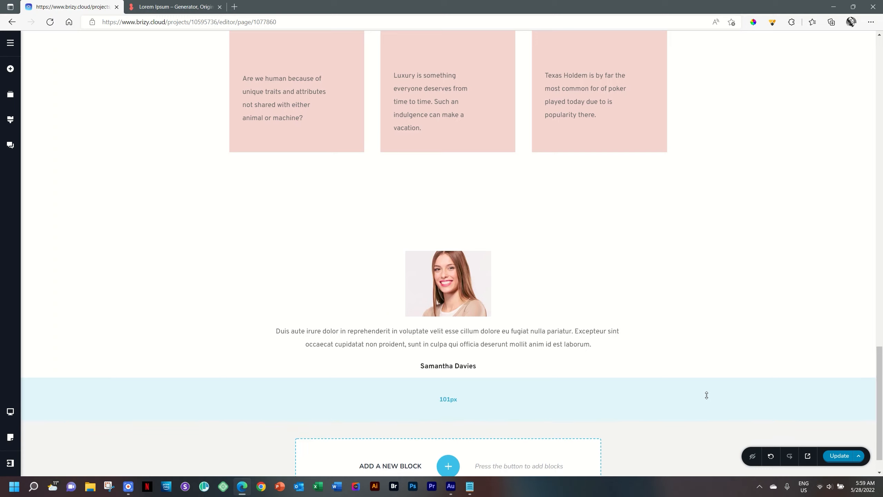
pyautogui.moveTo(706, 396); pyautogui.dragTo(707, 395)
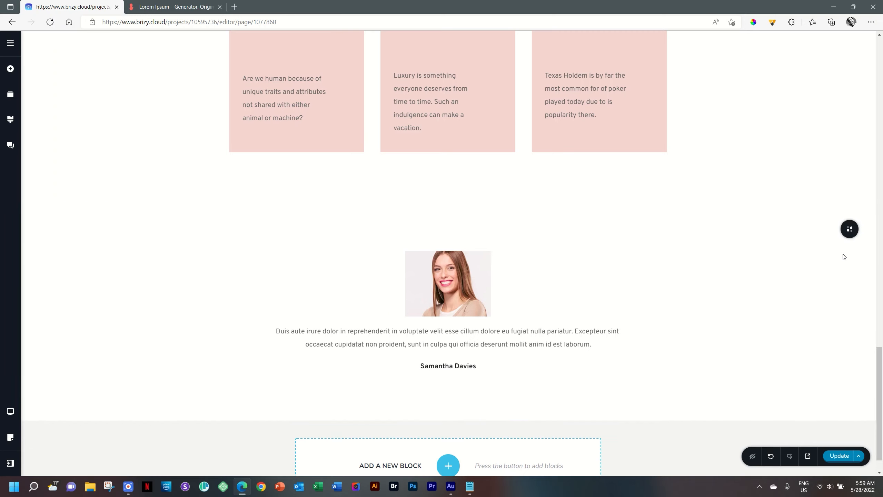
# Fill the testimonial block's background with the light teal palette color
pyautogui.click(848, 235)
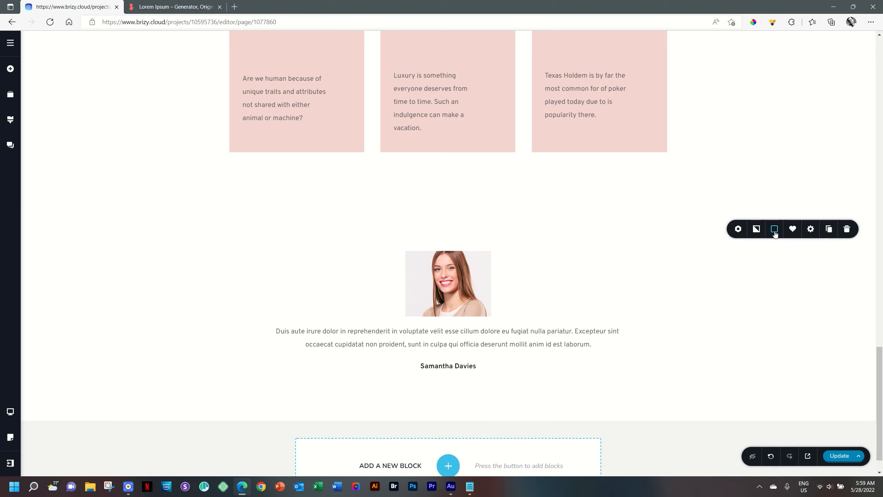
pyautogui.click(775, 231)
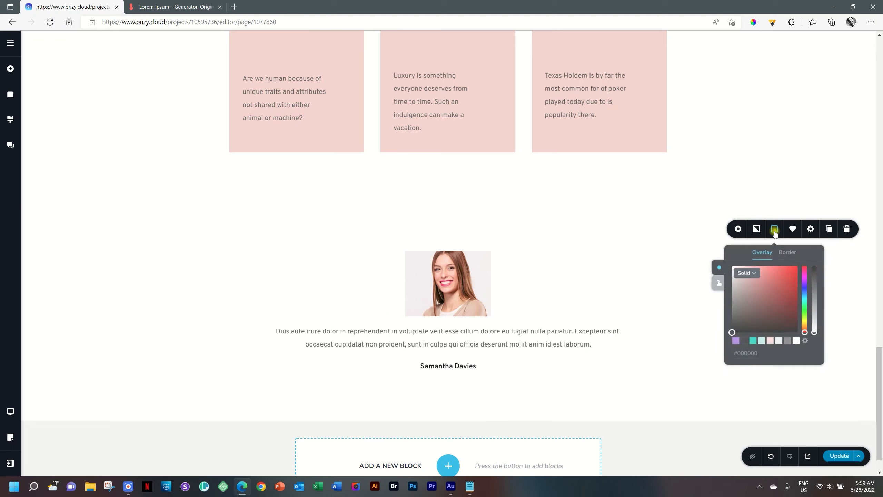
pyautogui.click(761, 339)
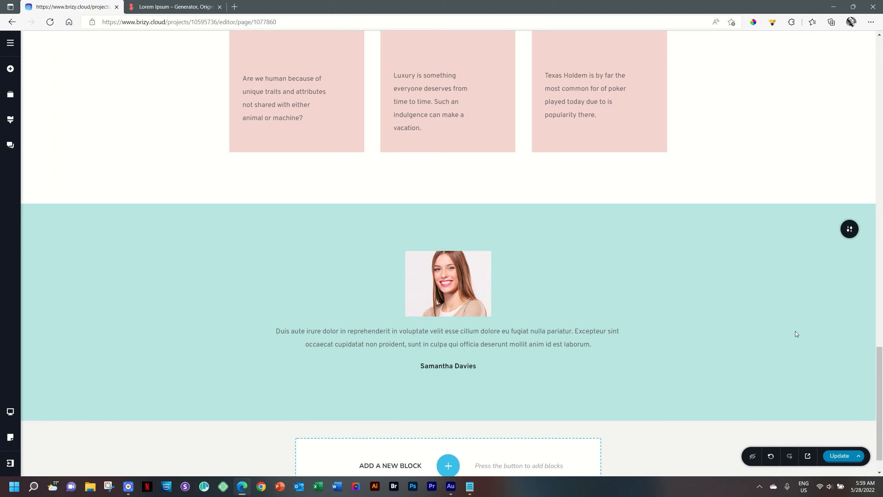
# Turn the testimonial block into a slider
pyautogui.click(850, 233)
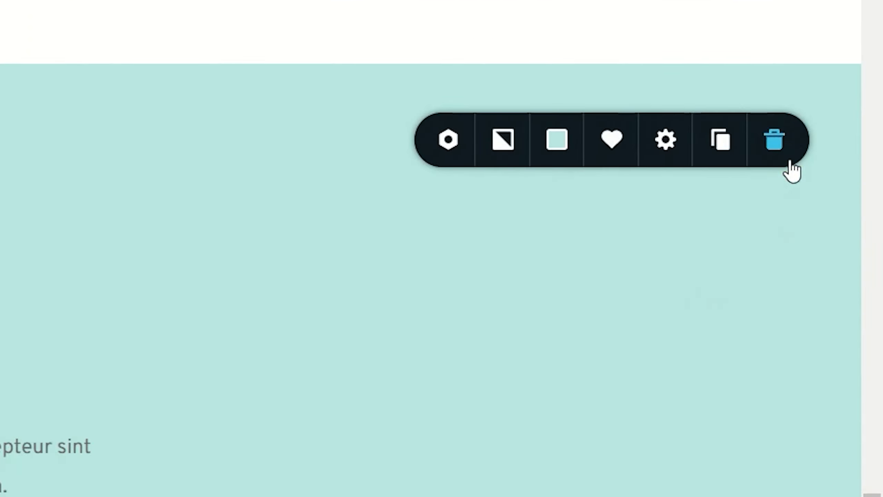
pyautogui.click(445, 141)
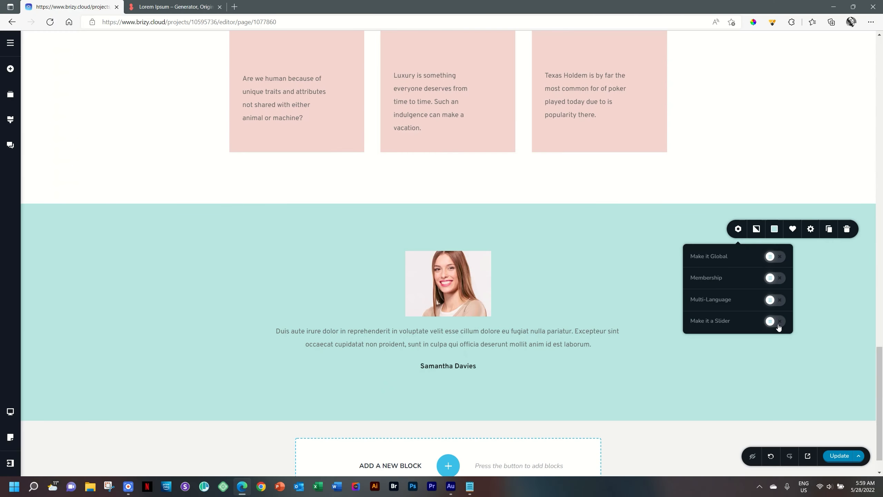
pyautogui.click(778, 325)
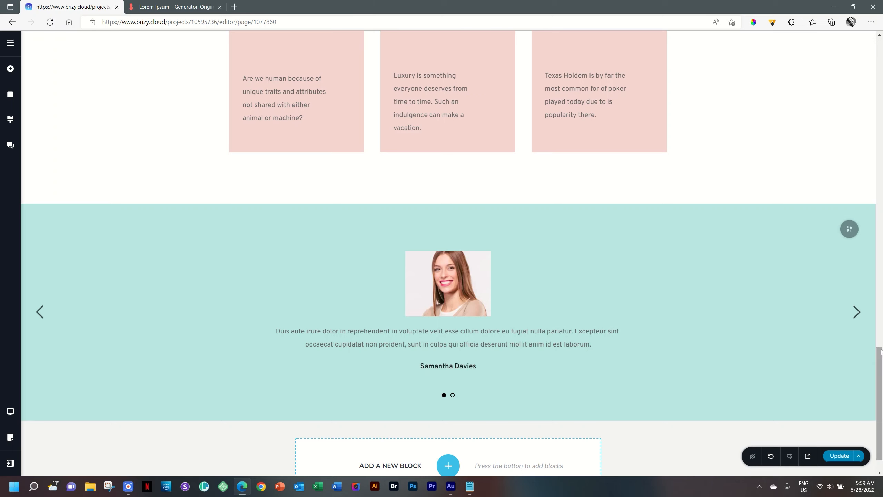
# Replace the photo on the slider's second slide with the image Flowershop _ 12 _ Testimonial
pyautogui.scroll(-1, 799, 327)
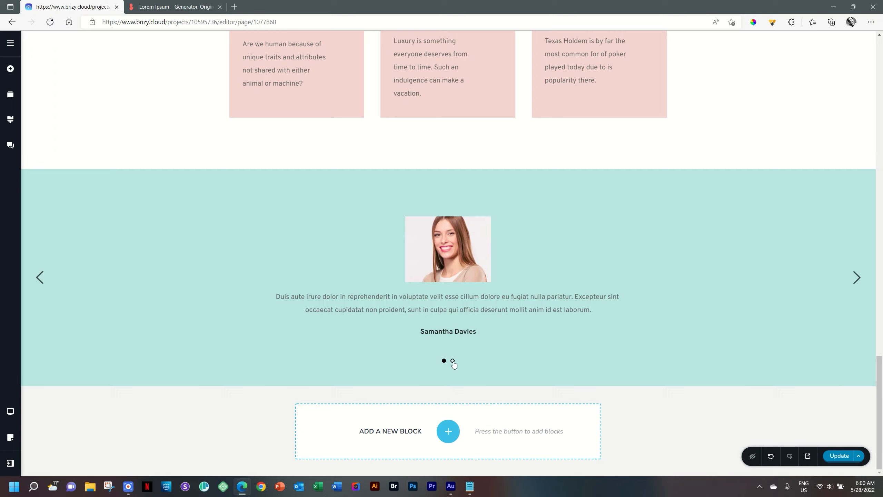
pyautogui.click(453, 361)
pyautogui.click(445, 247)
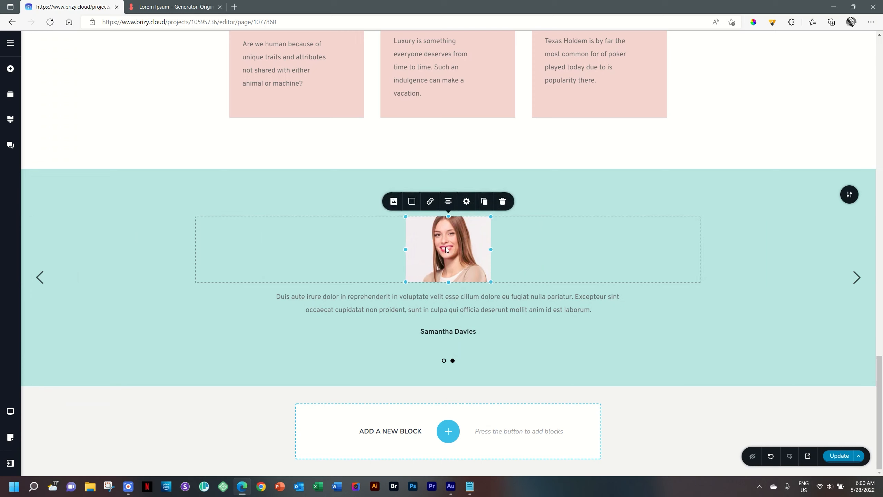
pyautogui.click(394, 201)
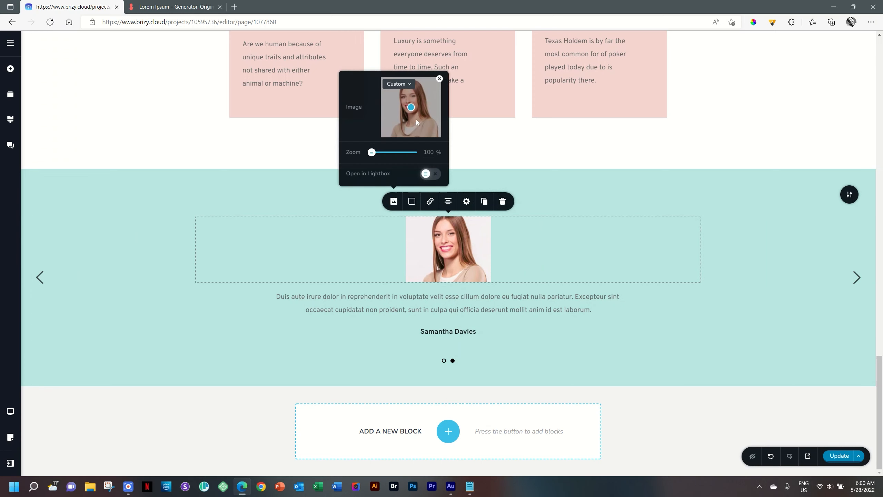
pyautogui.click(439, 80)
pyautogui.click(412, 119)
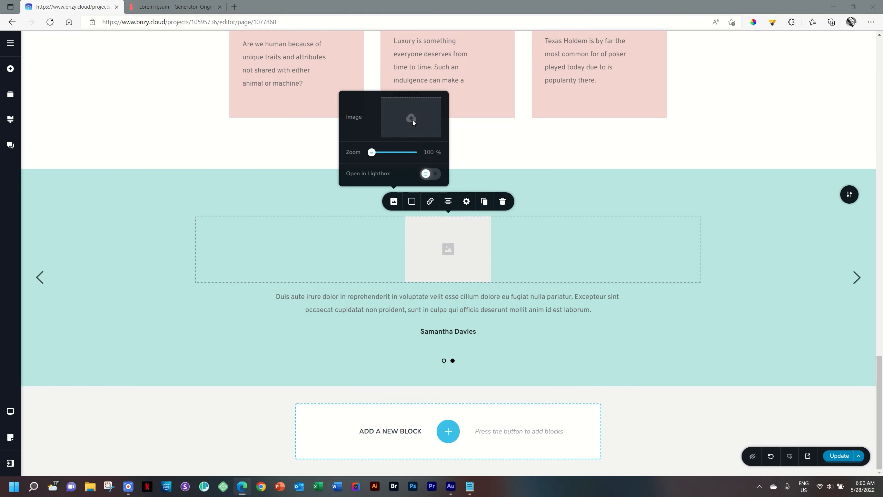
pyautogui.click(392, 240)
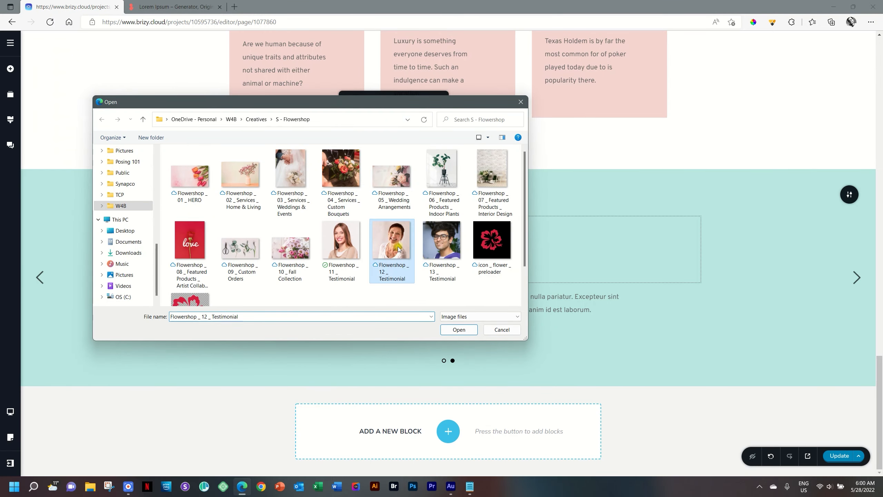
pyautogui.click(457, 329)
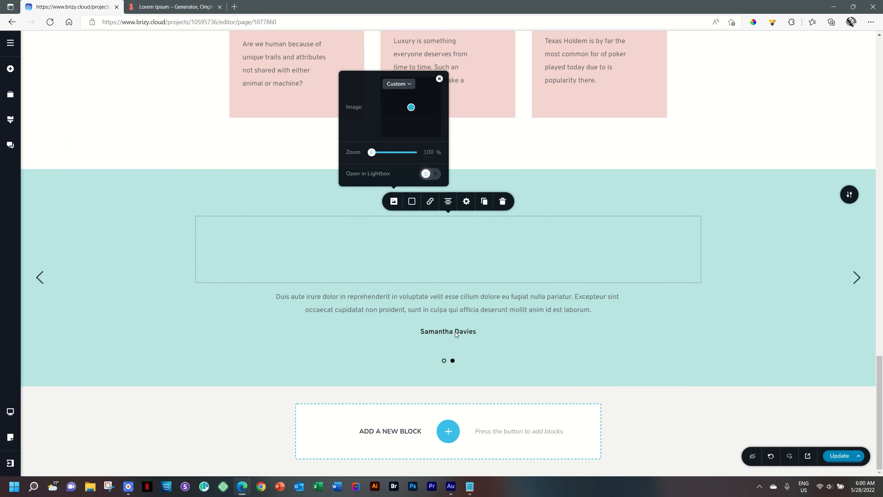
# Replace the client name on the second slide with another client's full name and flip between both slides to compare them
pyautogui.tripleClick(436, 332)
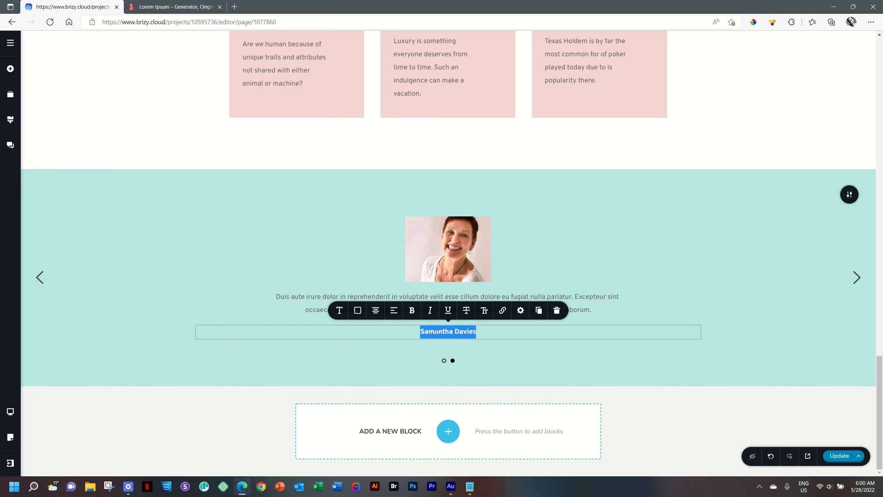
pyautogui.write('Be')
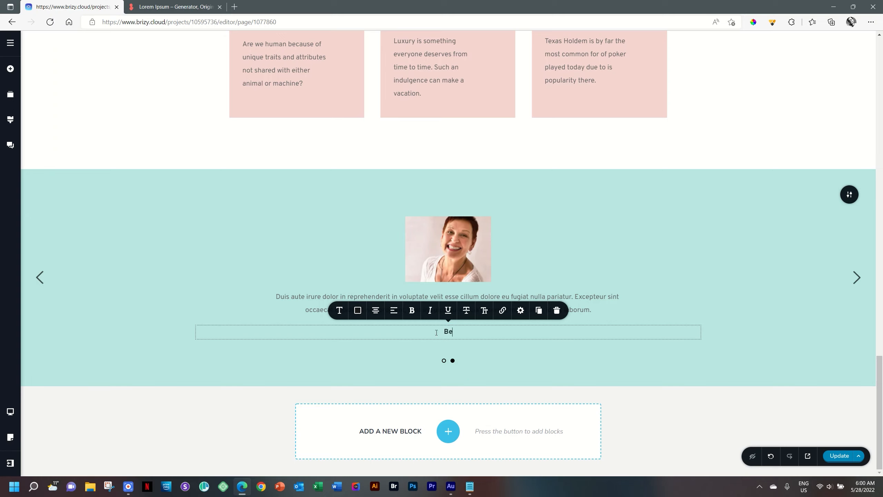
pyautogui.write('atrice Deluce')
pyautogui.click(728, 325)
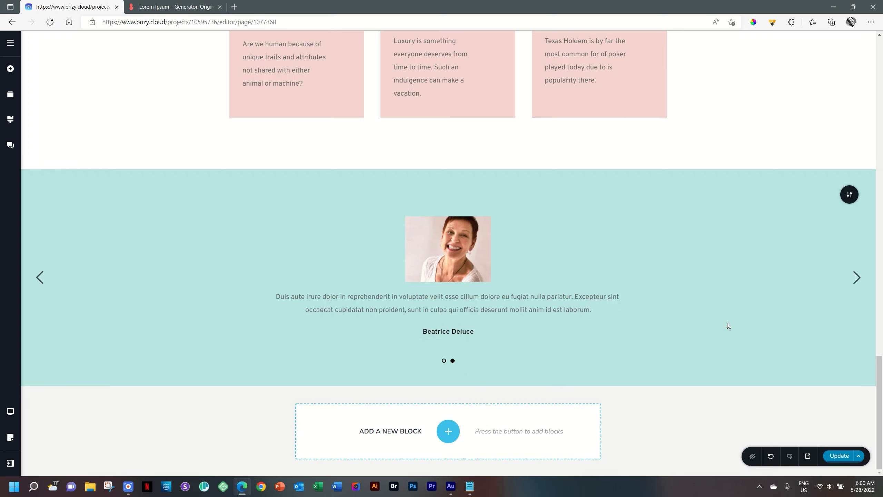
pyautogui.click(39, 277)
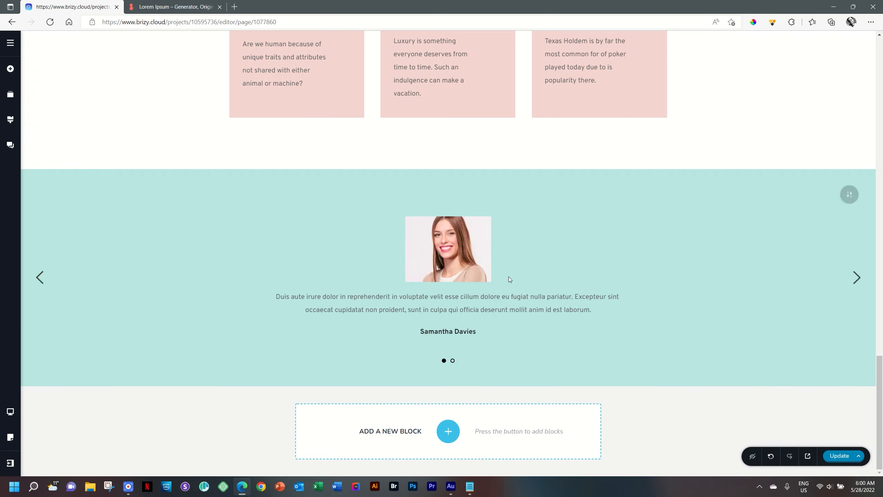
pyautogui.click(857, 279)
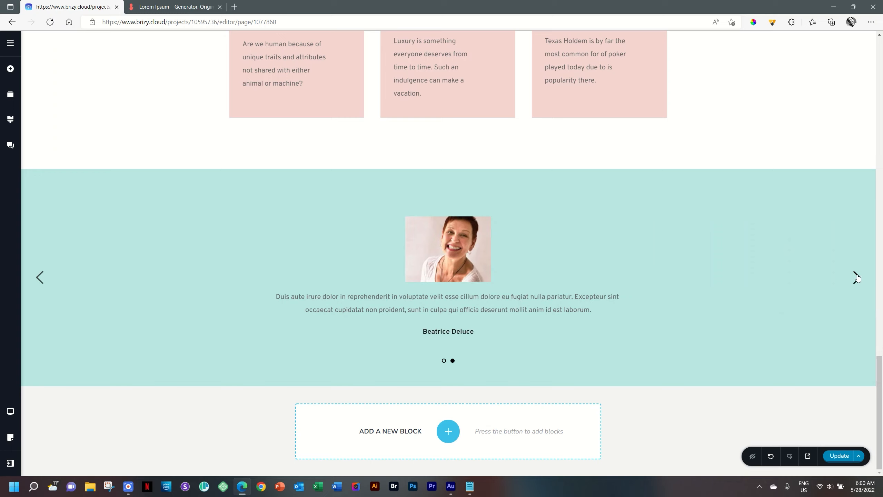
# Duplicate the second testimonial slide and switch to the new third slide
pyautogui.moveTo(848, 193)
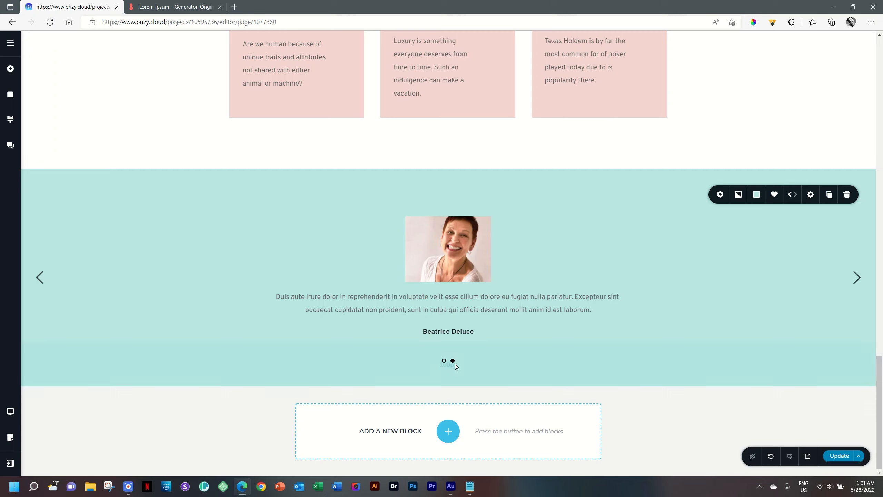
pyautogui.click(831, 197)
pyautogui.click(456, 361)
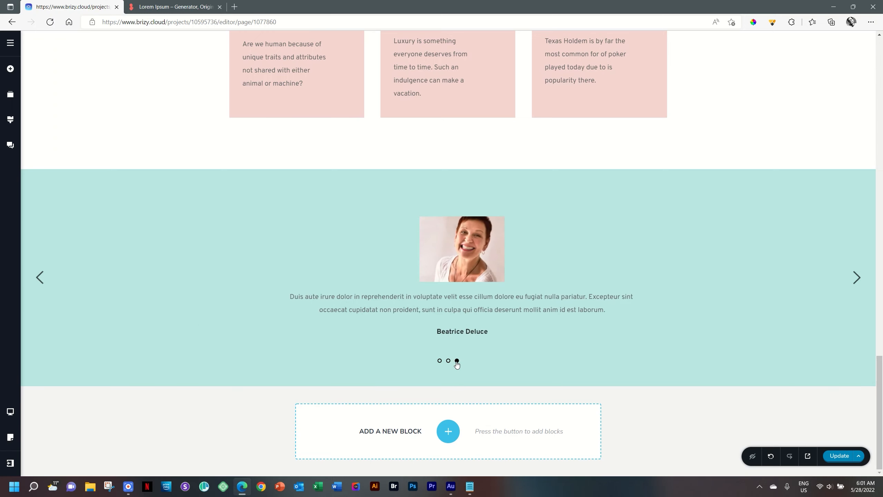